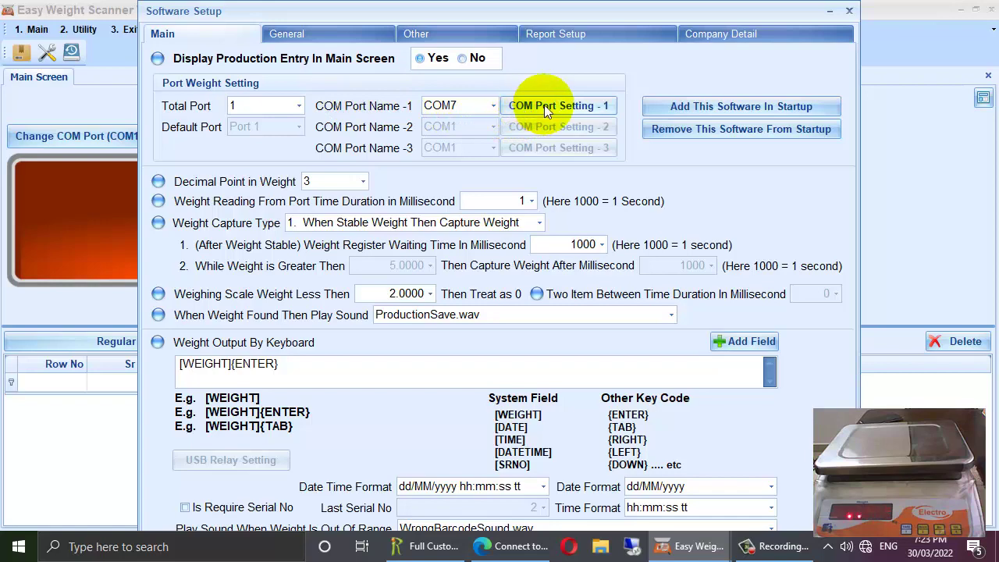
Start reading the scale in COM Port Setting 1 and overwrite the port data settings using automatic detection
left_click(544, 105)
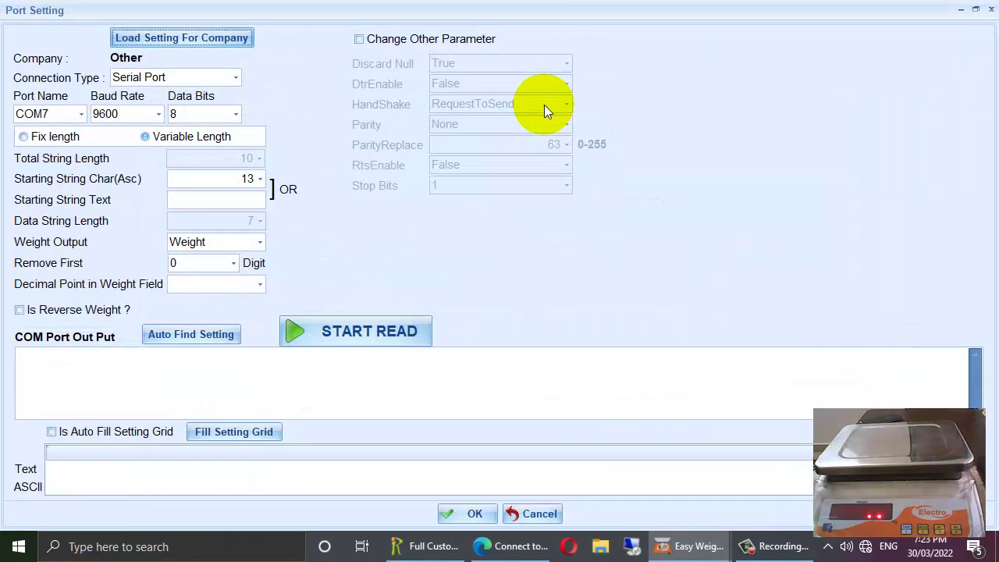
left_click(328, 334)
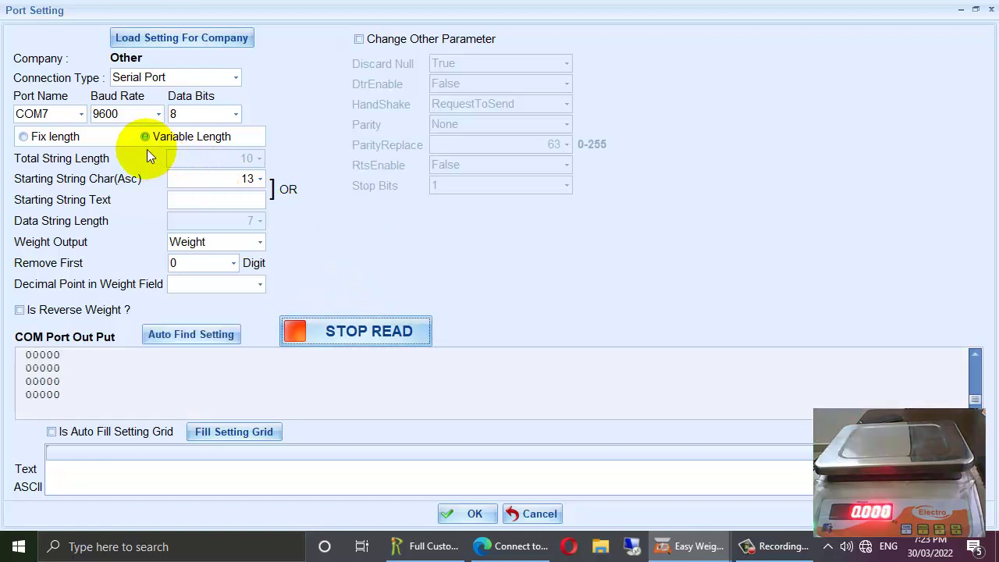
left_click(173, 334)
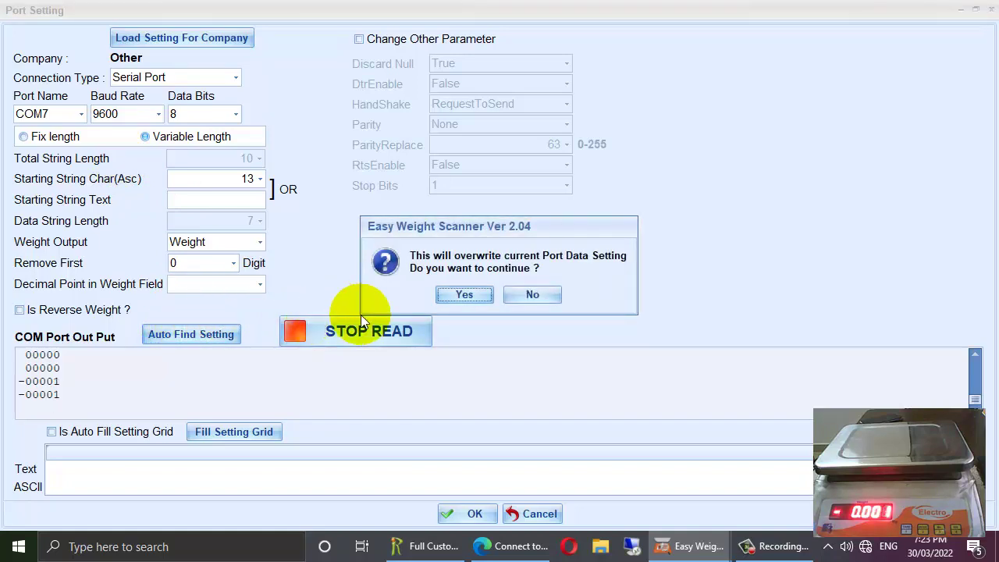
left_click(453, 296)
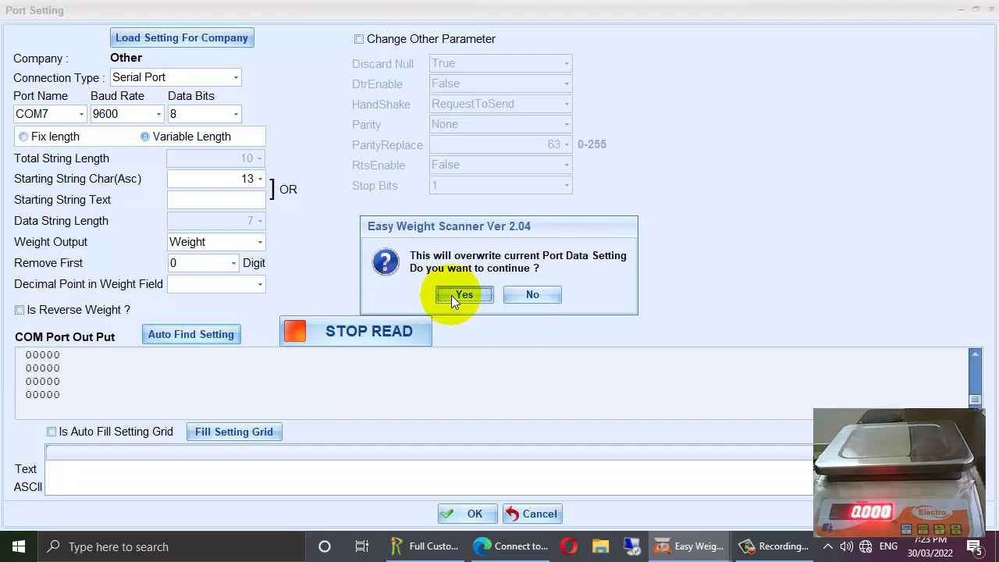
left_click(463, 294)
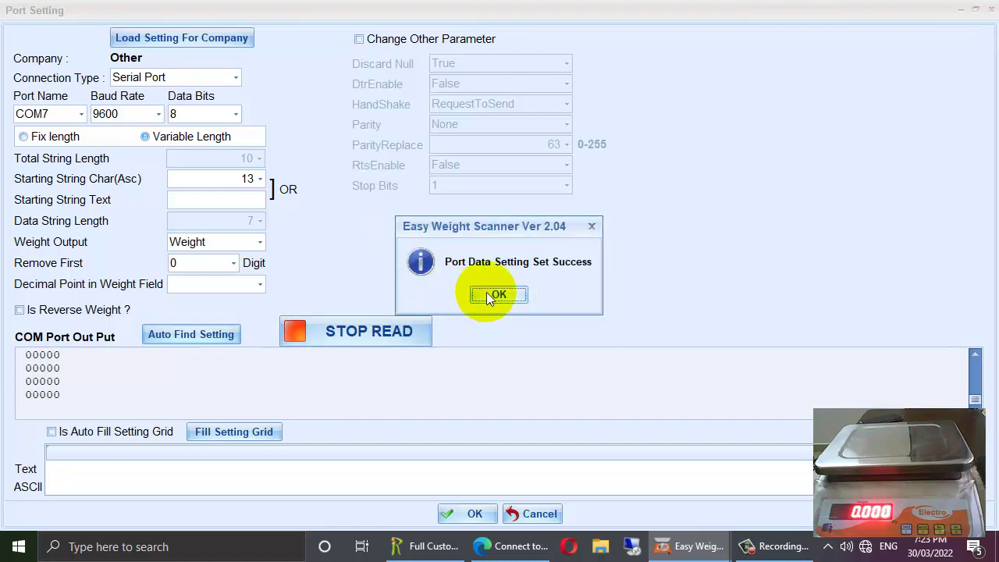
left_click(496, 295)
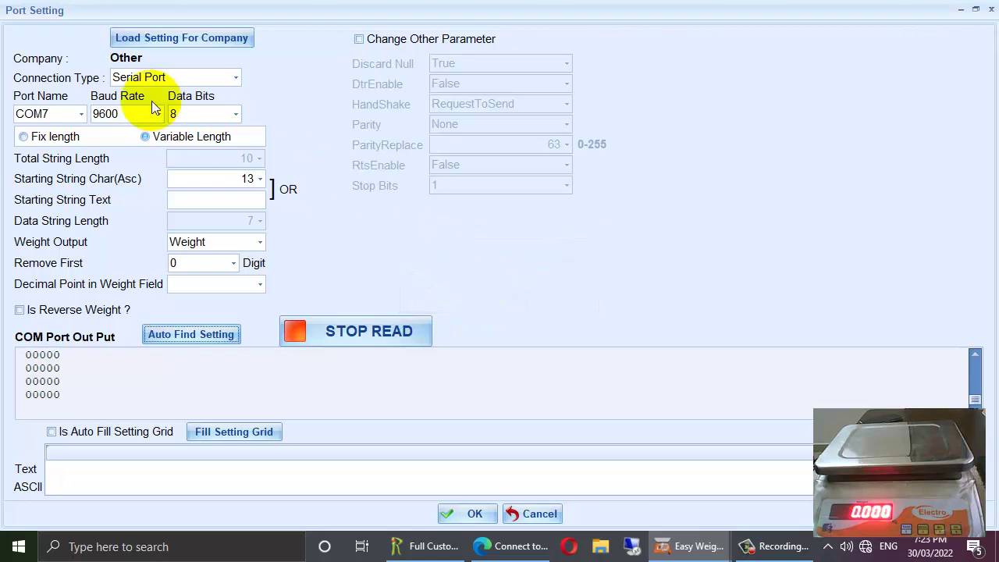
Review the port name, baud rate and data bits choices of the scale connection
left_click(81, 114)
left_click(81, 114)
left_click(123, 116)
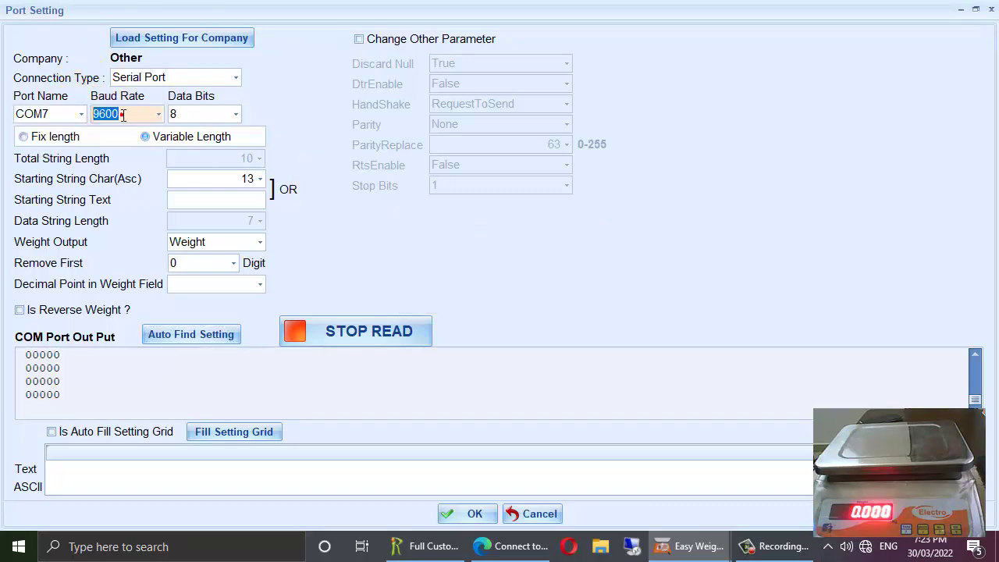
left_click(158, 114)
left_click(159, 114)
left_click(202, 115)
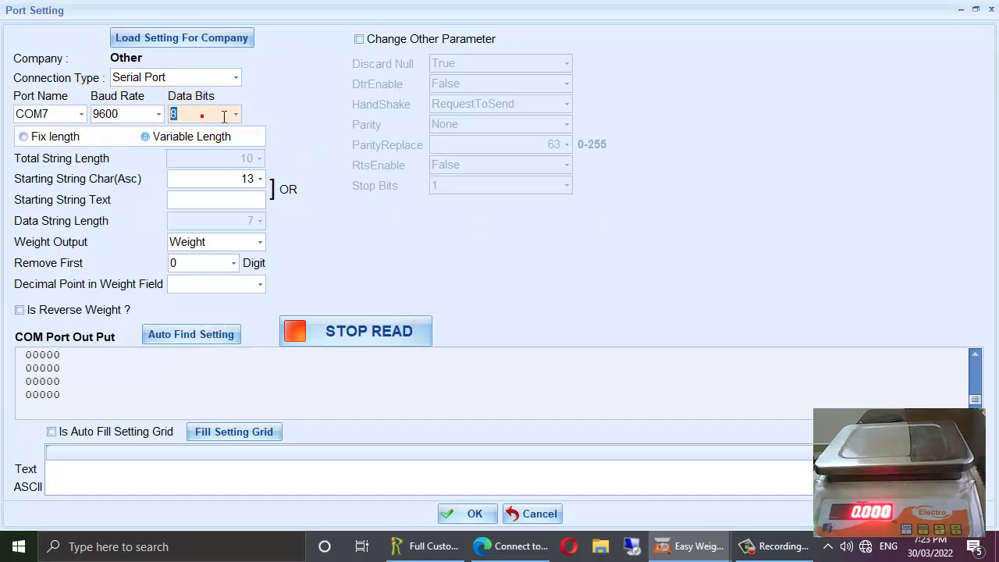
left_click(235, 114)
left_click(234, 115)
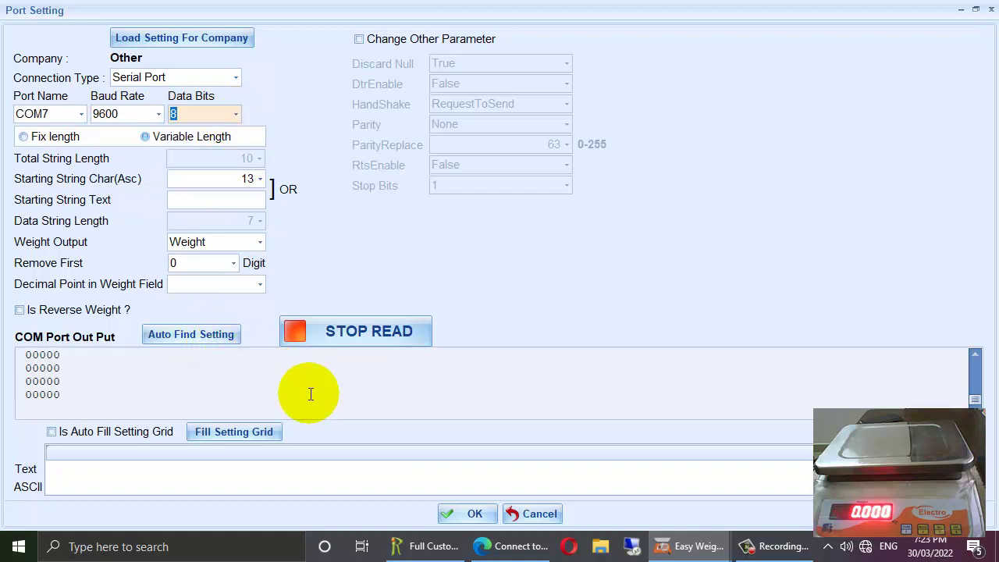
Accept the port settings, leave Software Setup and start reading weights on the main screen
left_click(474, 513)
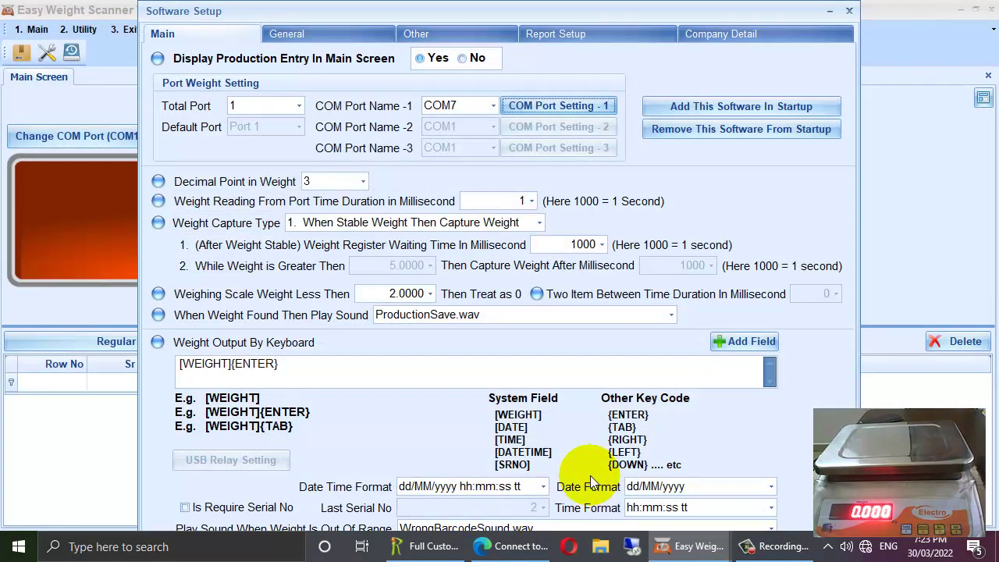
key("Escape")
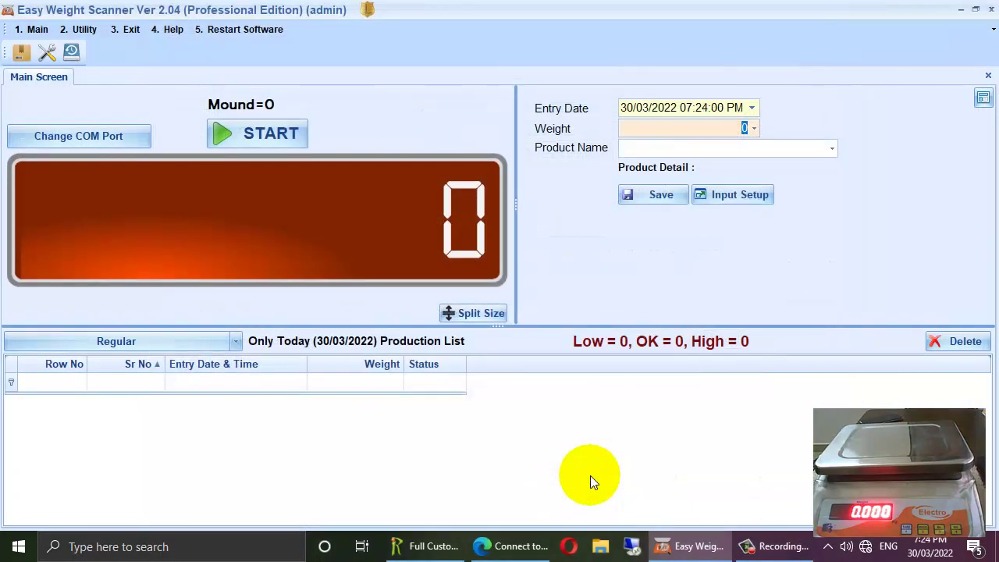
left_click(245, 132)
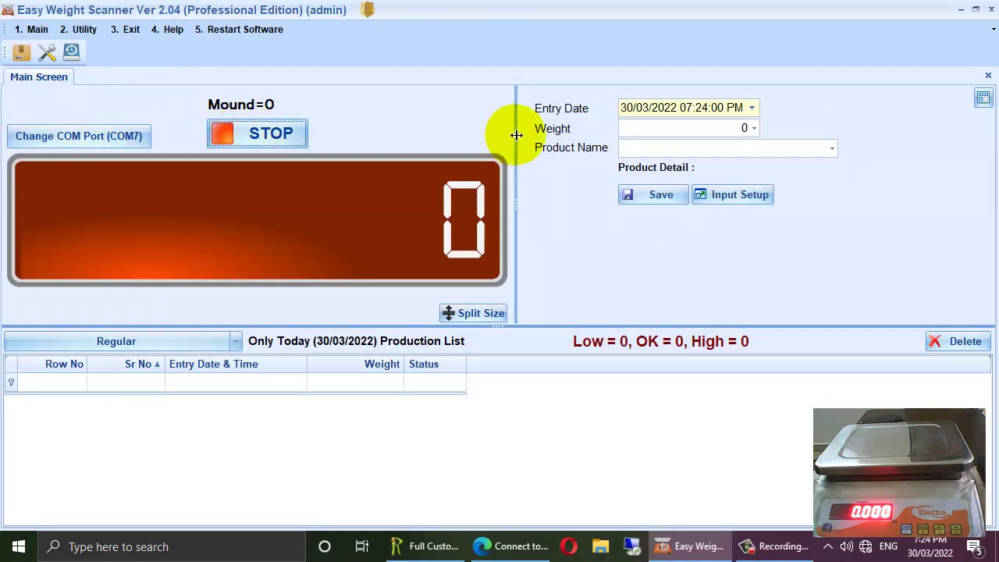
Add a new product for the weight entry and name it Cement Bag
left_click(738, 149)
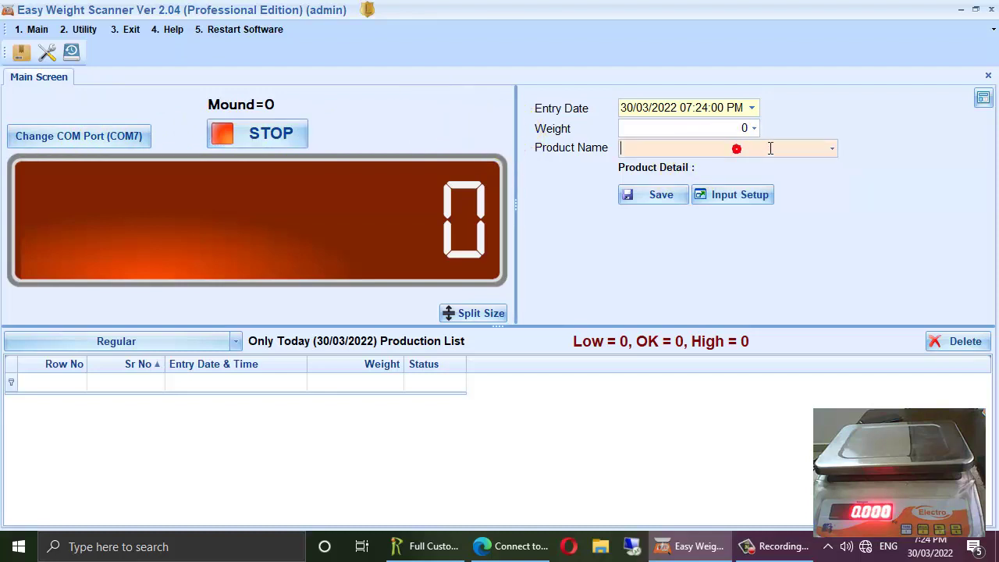
left_click(831, 148)
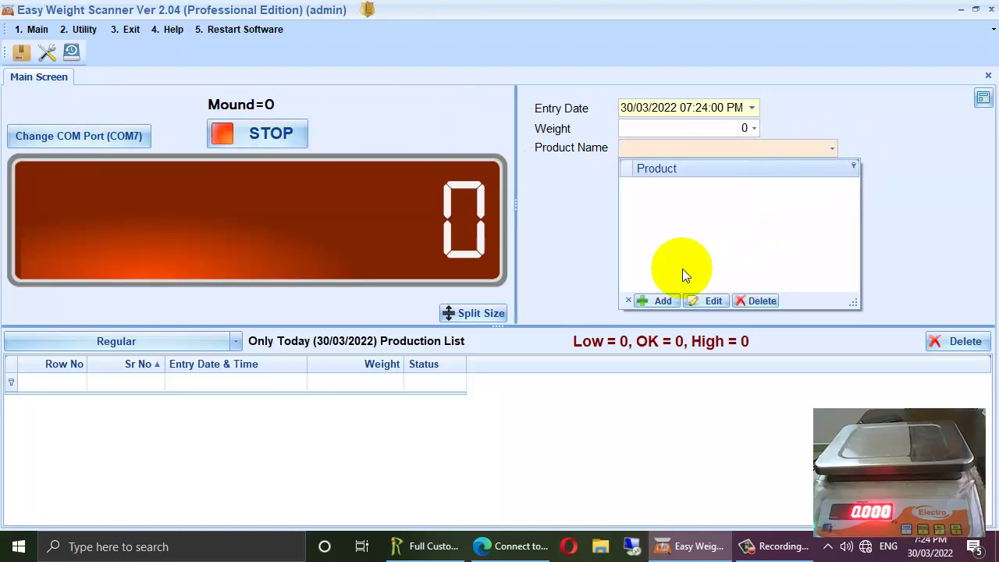
left_click(653, 301)
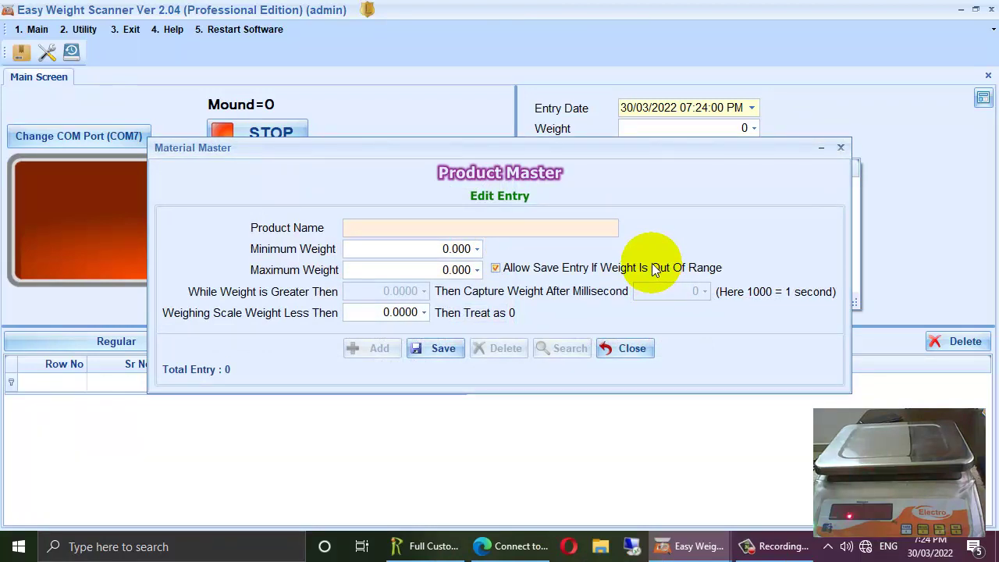
type("c")
key("BackSpace")
type("Ce")
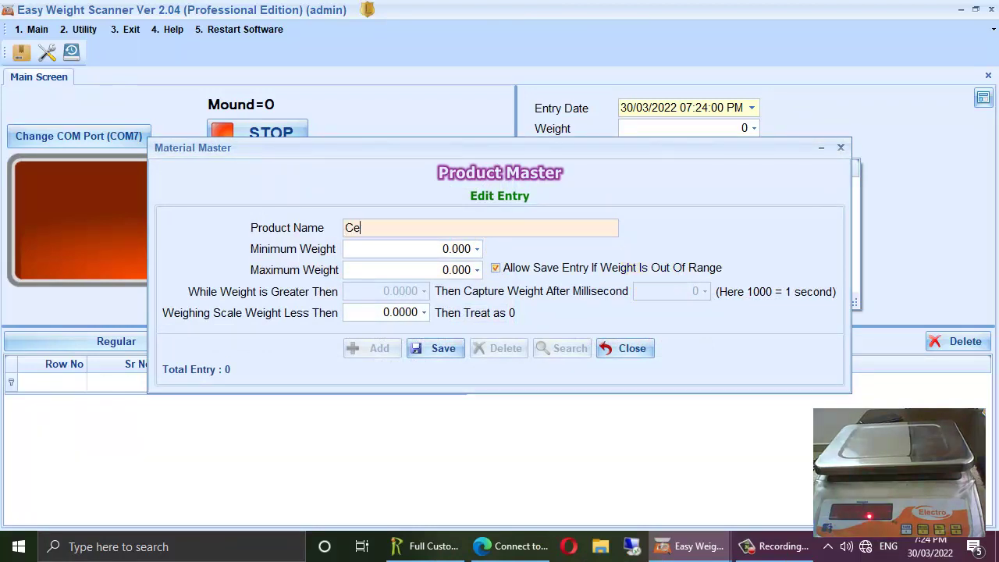
type("ment Bag")
Give Cement Bag a minimum weight of 90 and a maximum of 110, then save and select it for the entry
key("Tab")
key("Tab")
type("1")
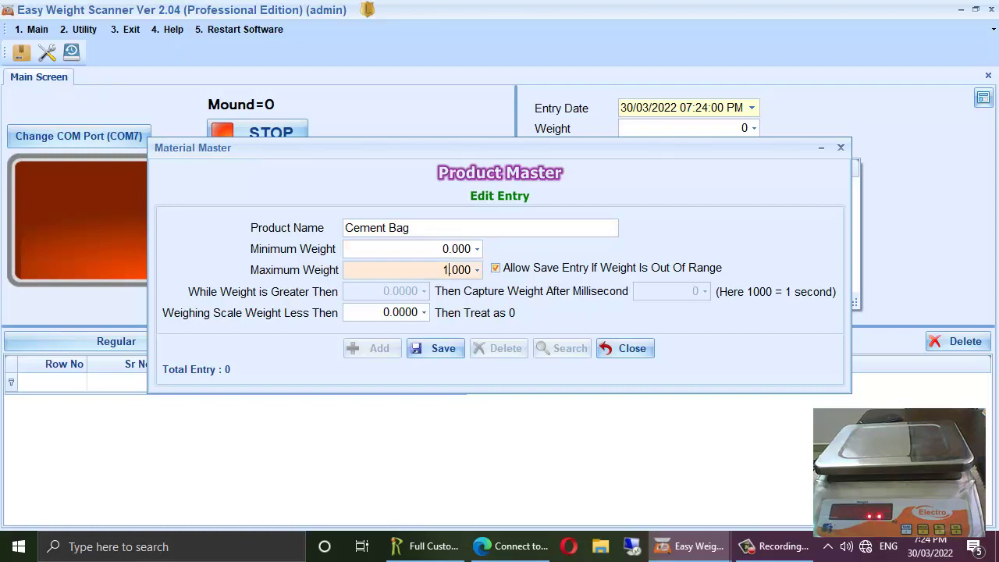
key("shift+Tab")
type("1")
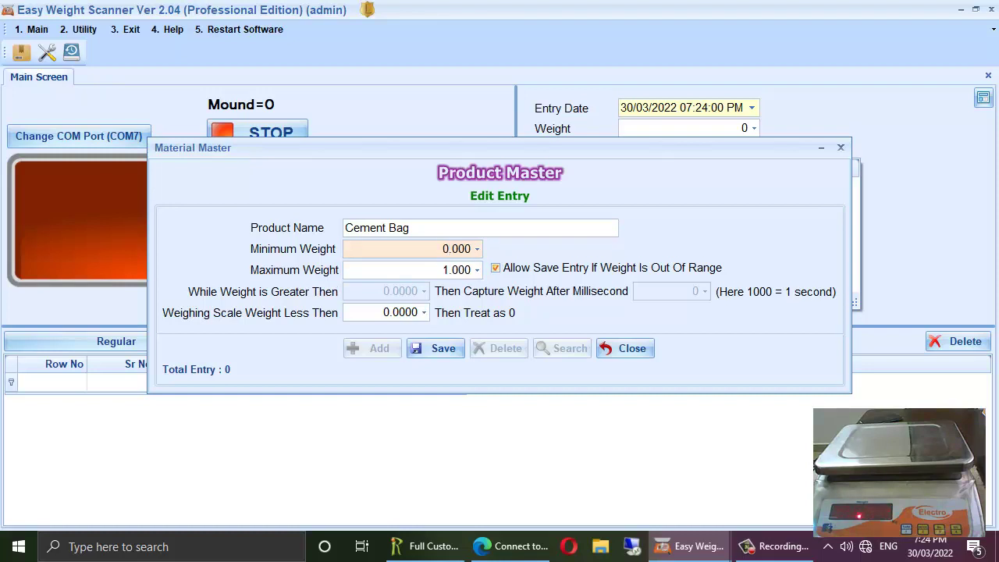
type("90")
key("Tab")
type("10")
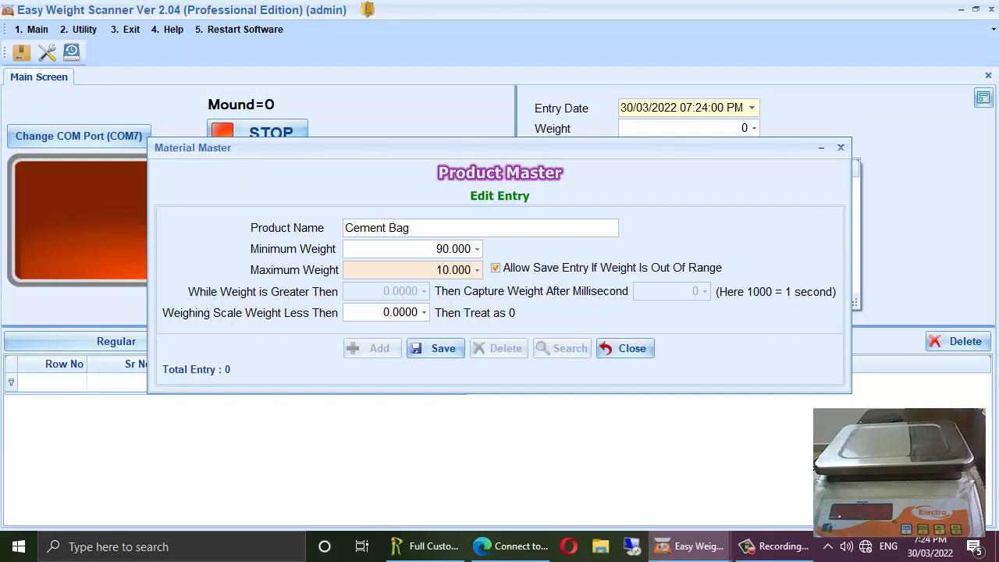
key("Tab")
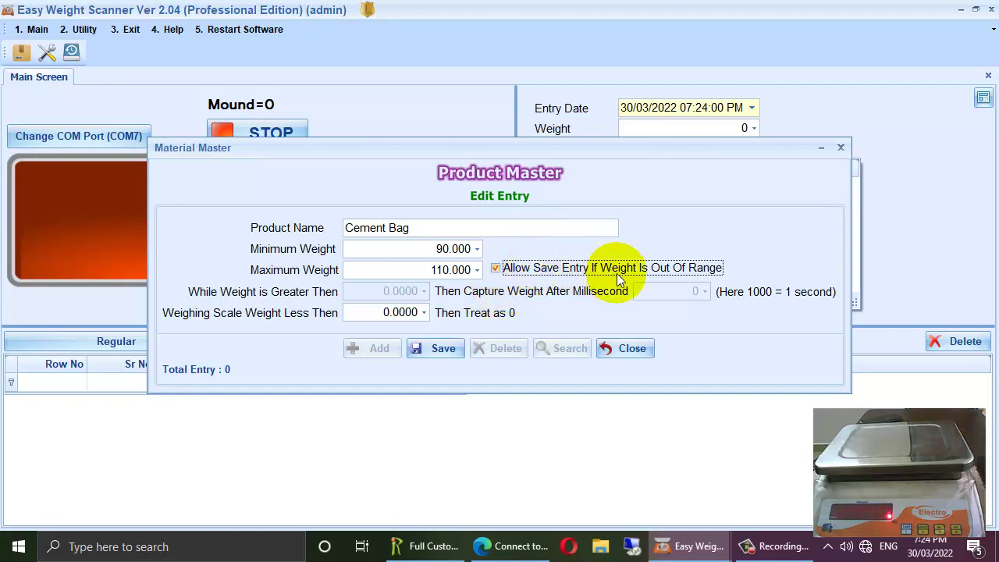
left_click(437, 348)
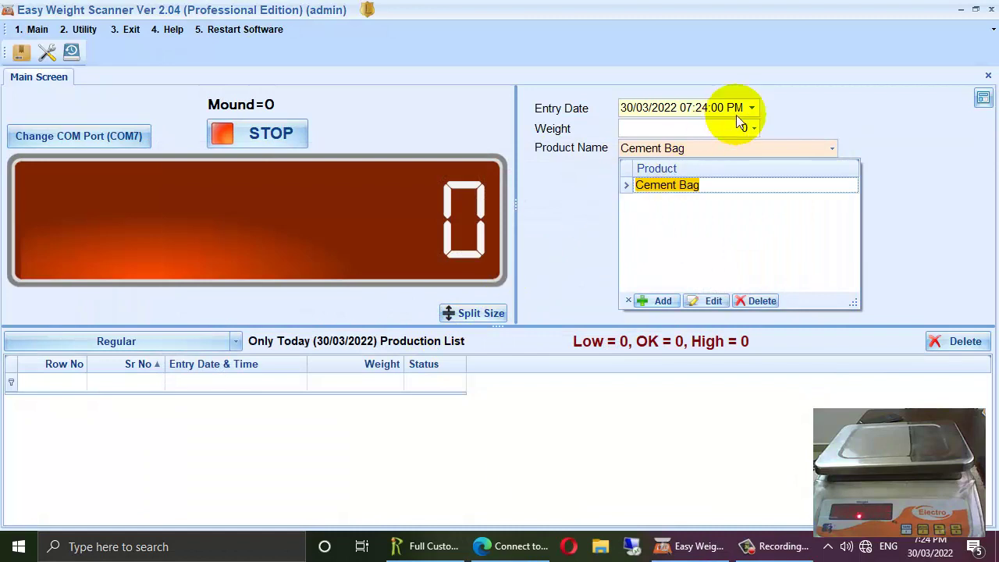
key("Return")
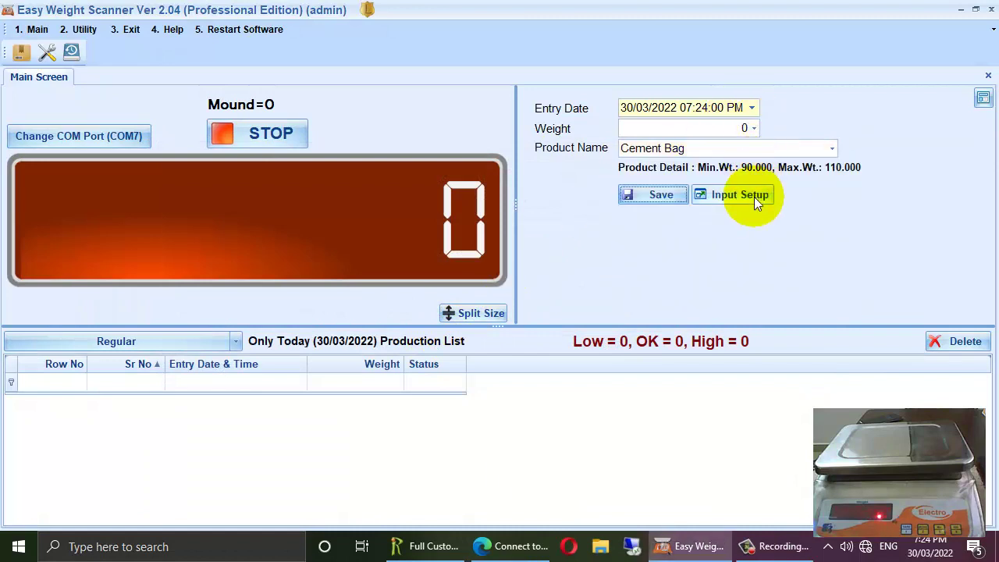
Set Cement Bag as the default value for Product Name in the Input Setup
left_click(754, 197)
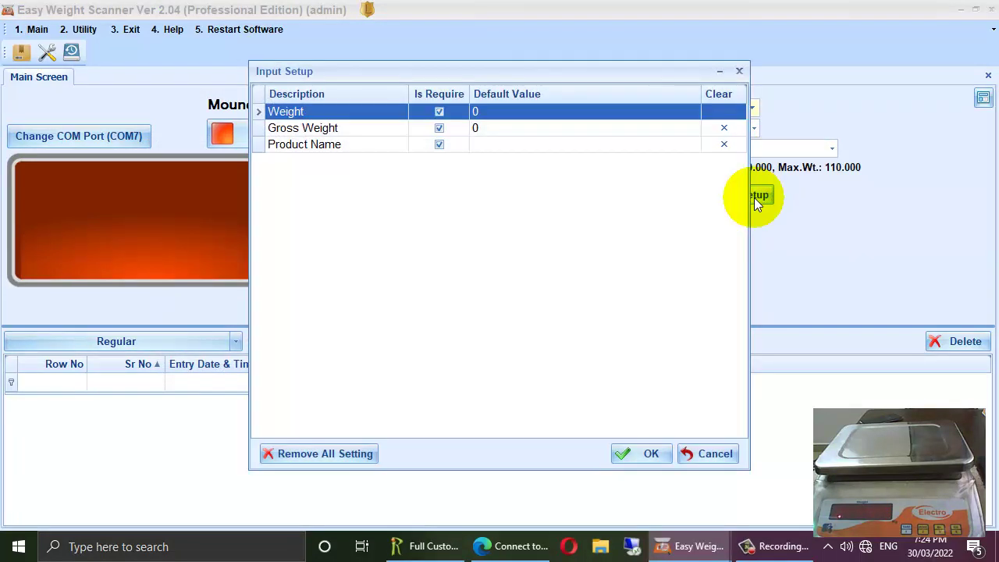
left_click(472, 144)
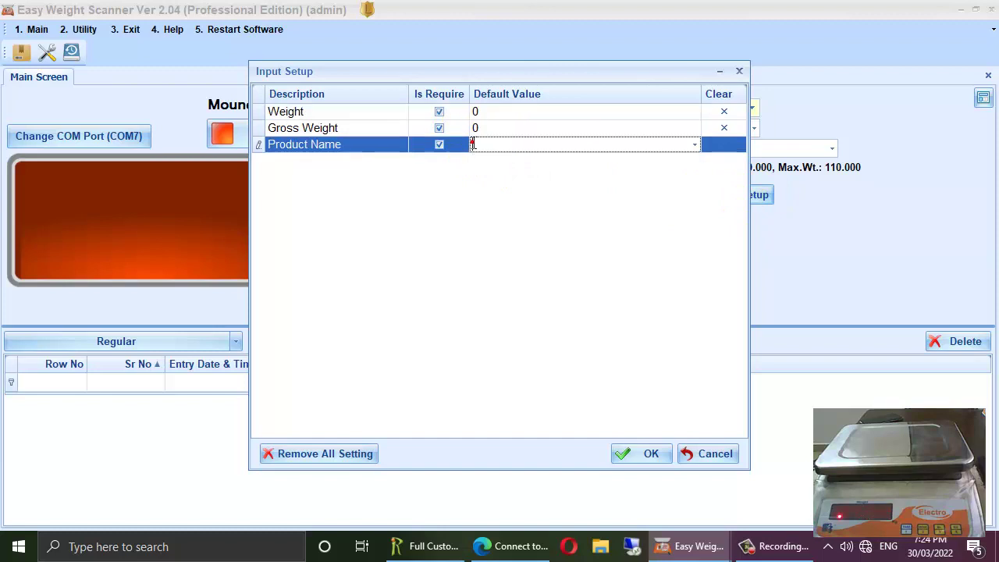
left_click(694, 145)
left_click(540, 179)
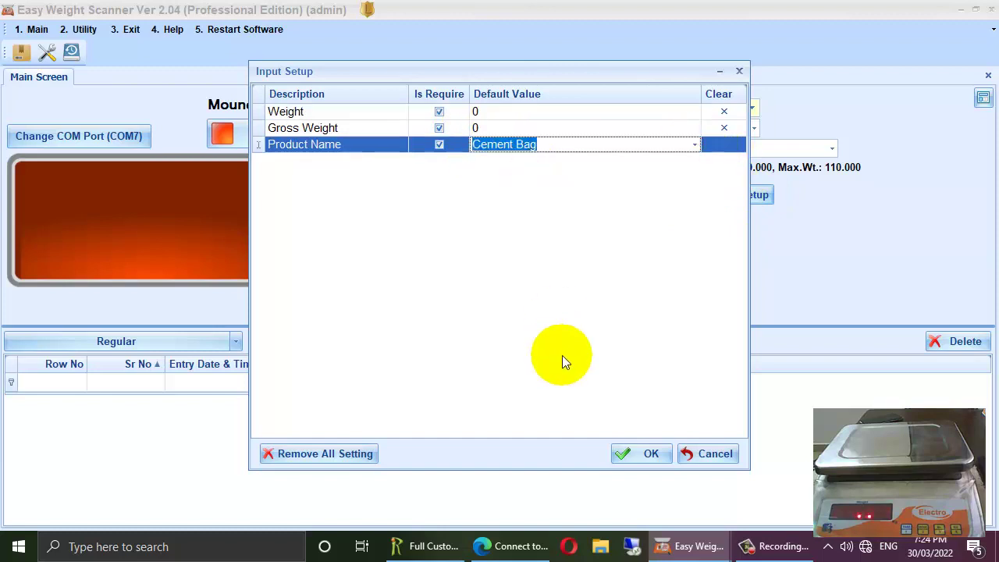
left_click(636, 454)
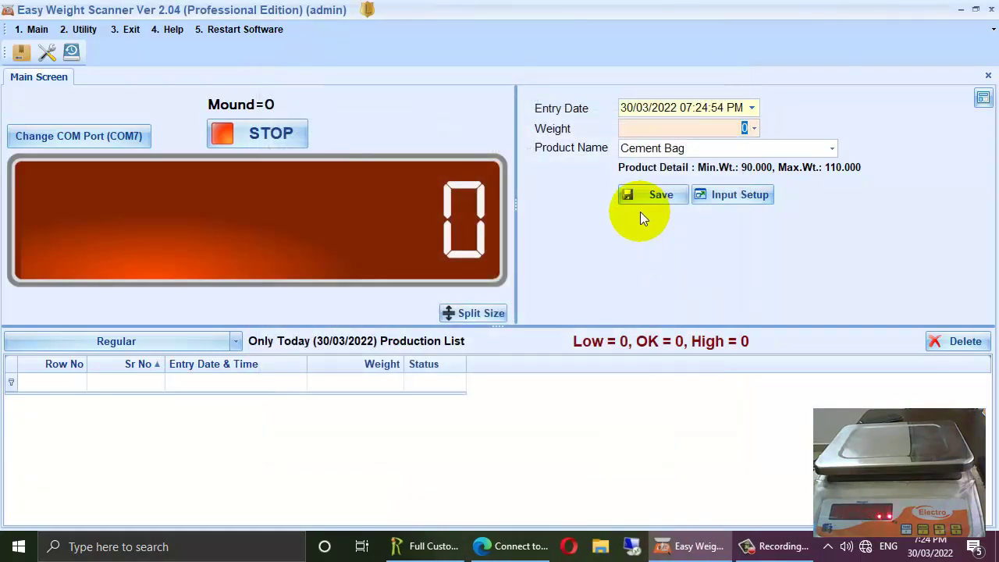
left_click(612, 250)
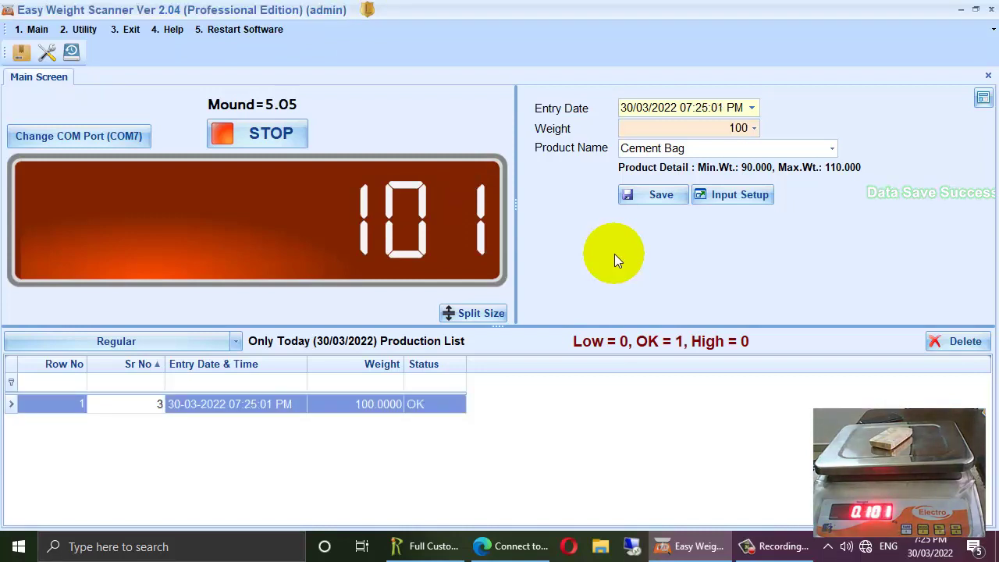
Enable Change Color of Entry In Main Screen in the Other settings of Software Setup
left_click(82, 30)
left_click(95, 71)
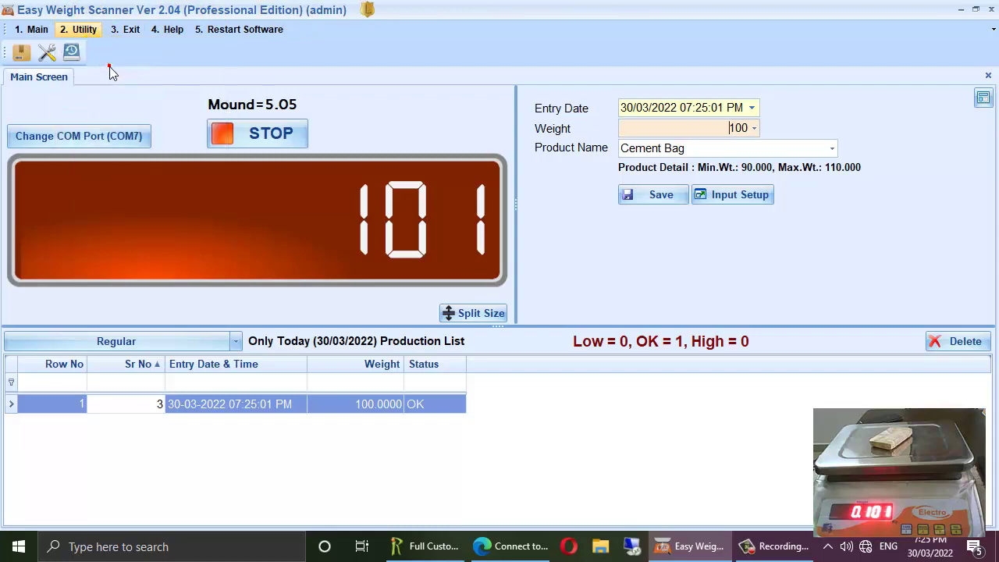
left_click(435, 35)
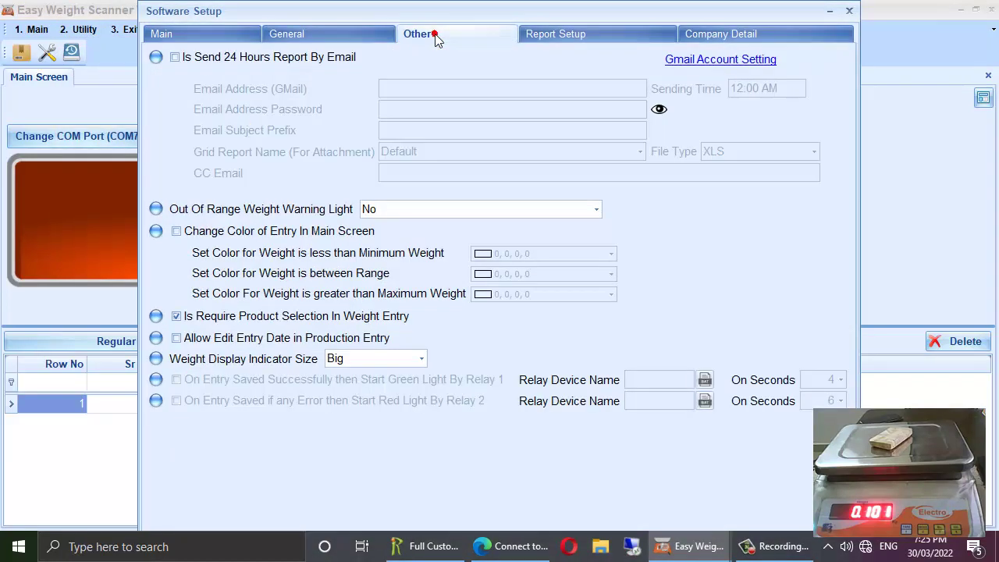
left_click(195, 231)
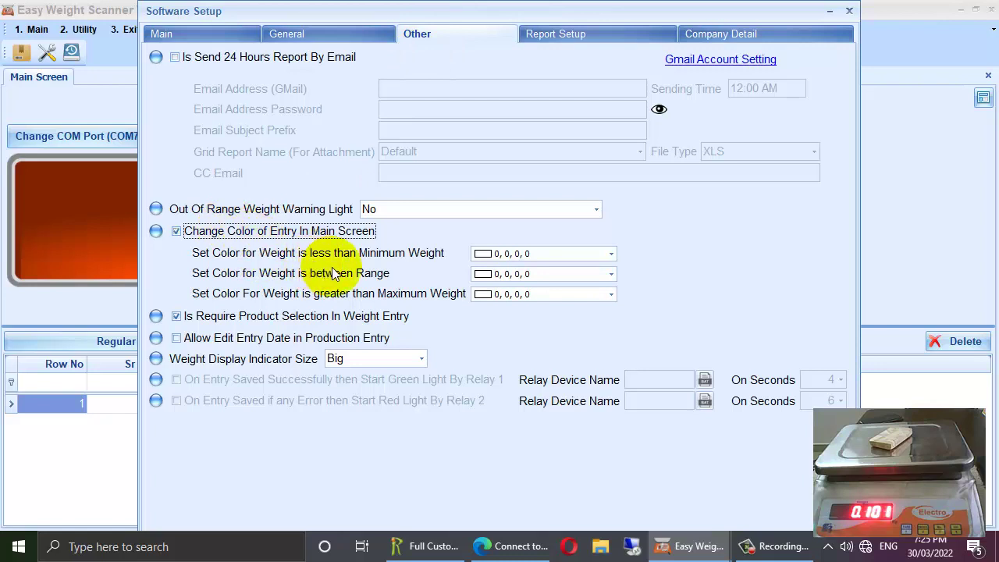
Set the color for weights less than the minimum weight to the standard orange 255, 192, 0
left_click(609, 254)
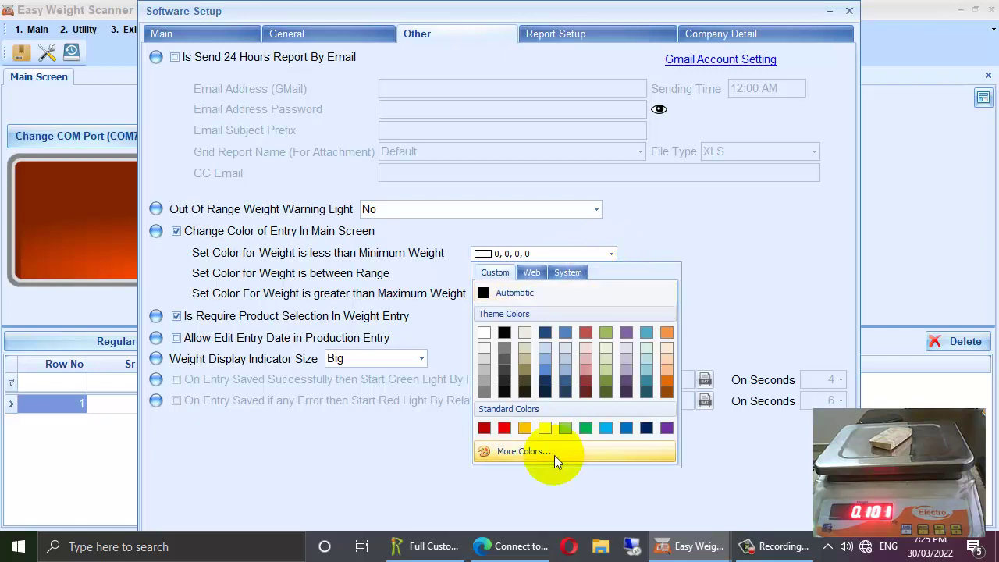
left_click(665, 334)
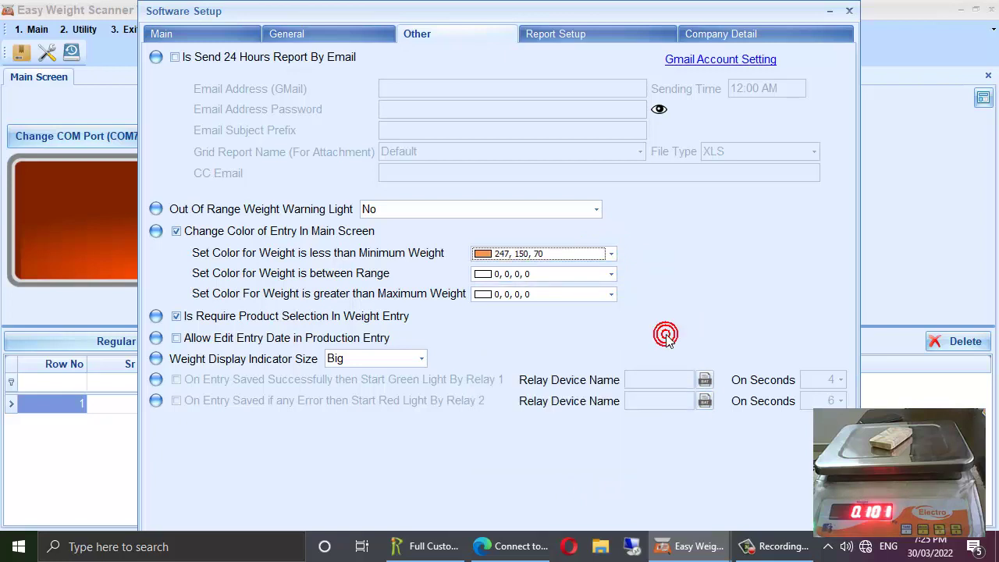
left_click(611, 254)
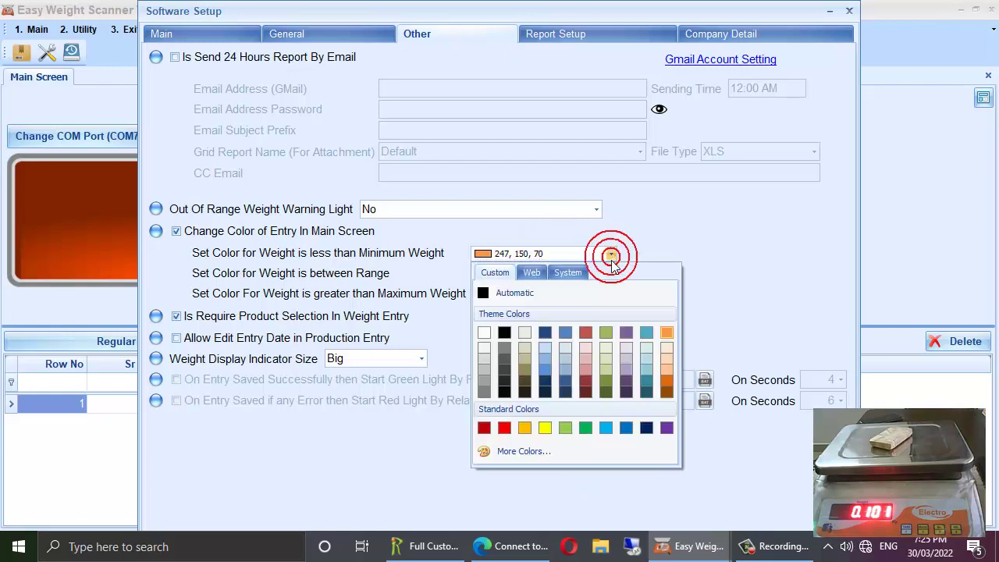
left_click(523, 428)
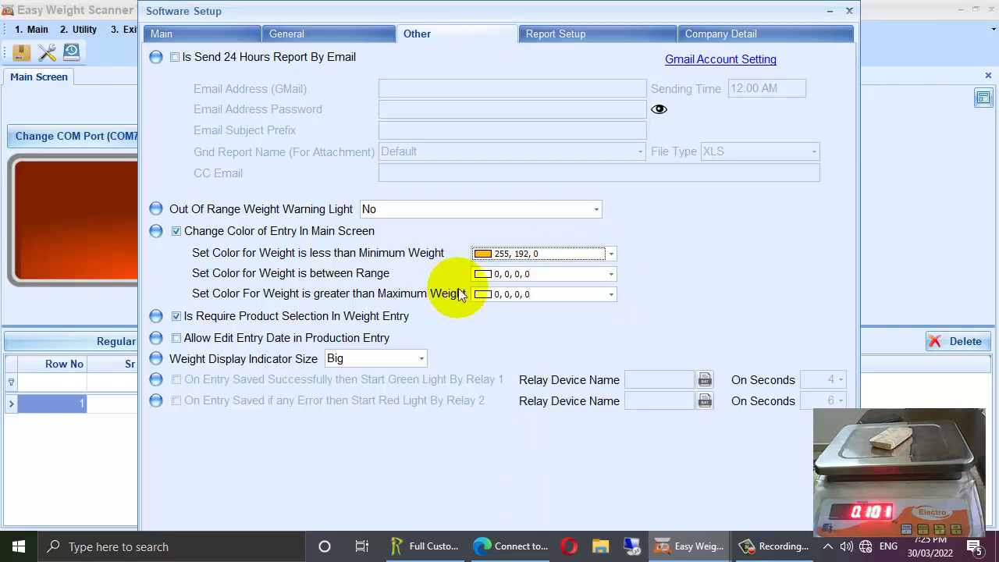
Try a custom orange-red, RGB 255, 89, 25 with opacity 0, as the color for weights greater than the maximum weight
left_click(610, 296)
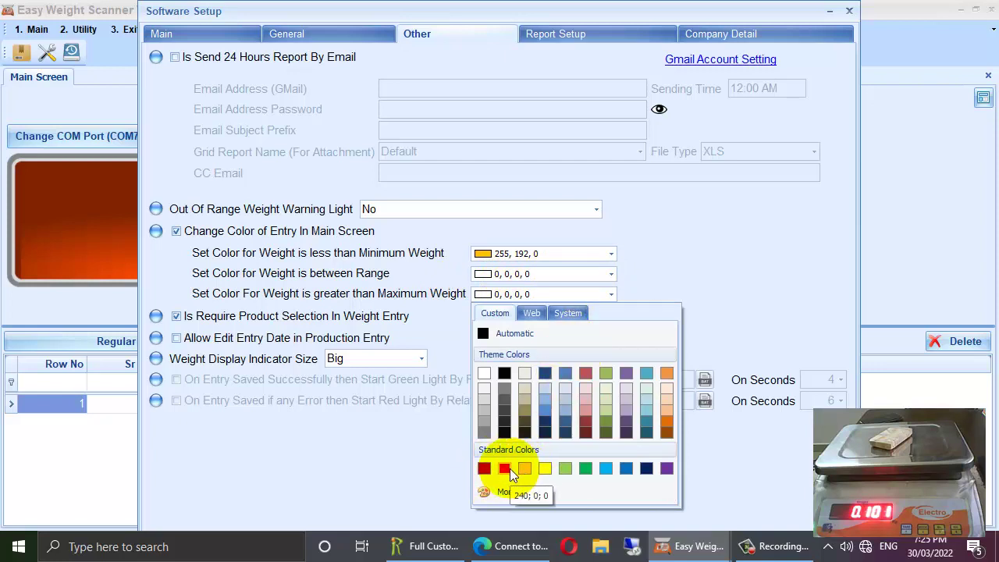
left_click(502, 493)
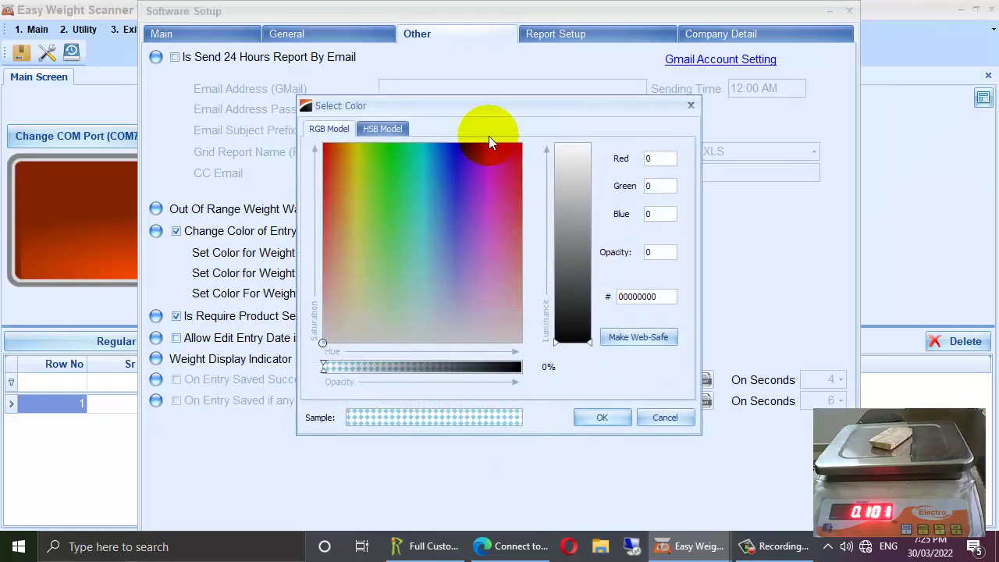
left_click(331, 143)
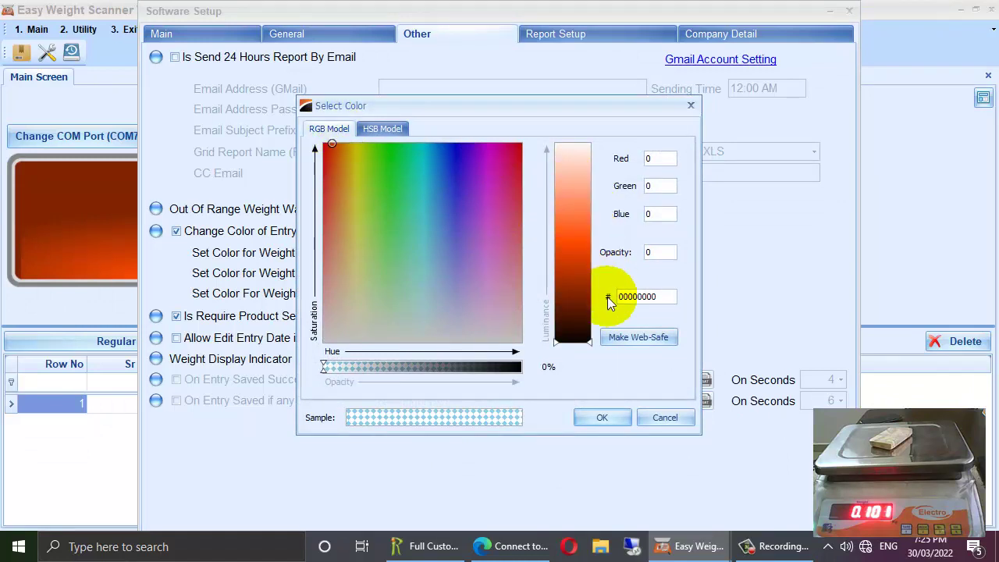
left_click(590, 342)
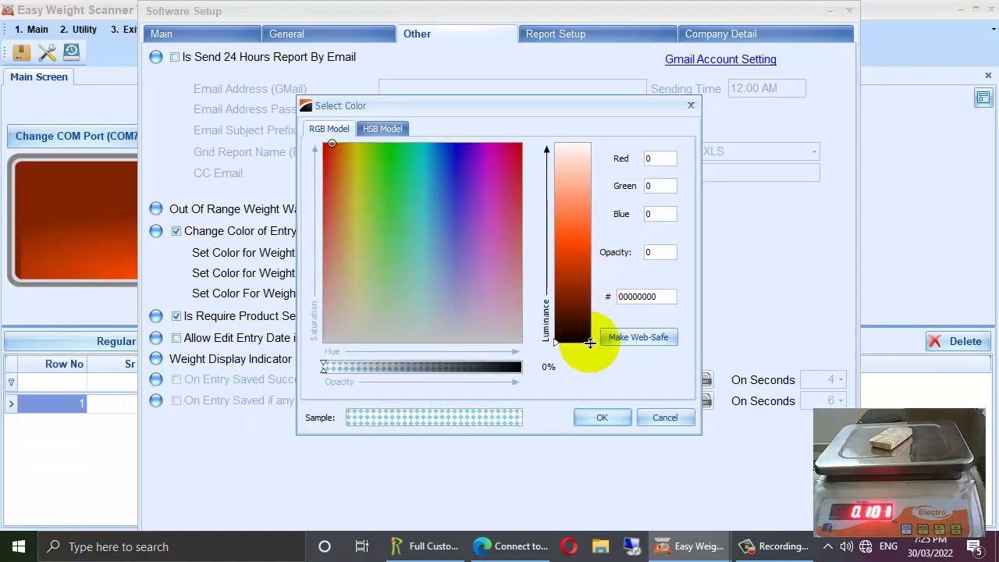
left_click_drag(590, 342, 589, 232)
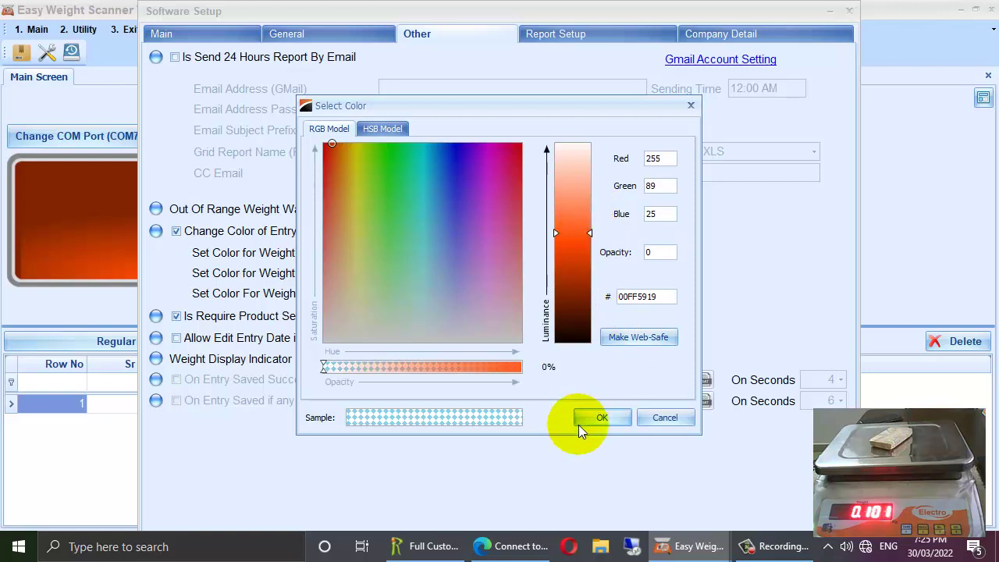
left_click(602, 417)
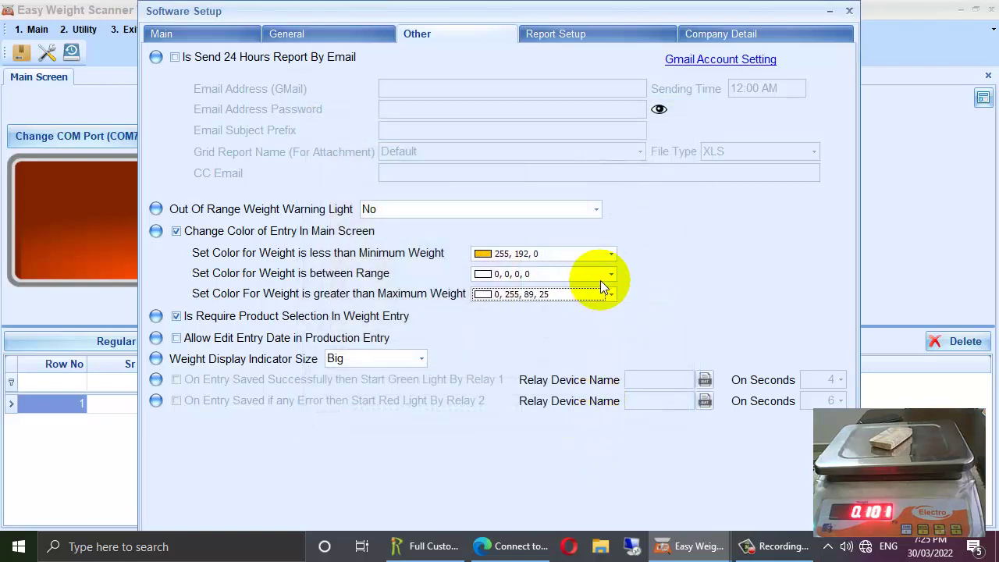
Set the color for weights greater than the maximum weight to the standard red 240, 0, 0
left_click(611, 298)
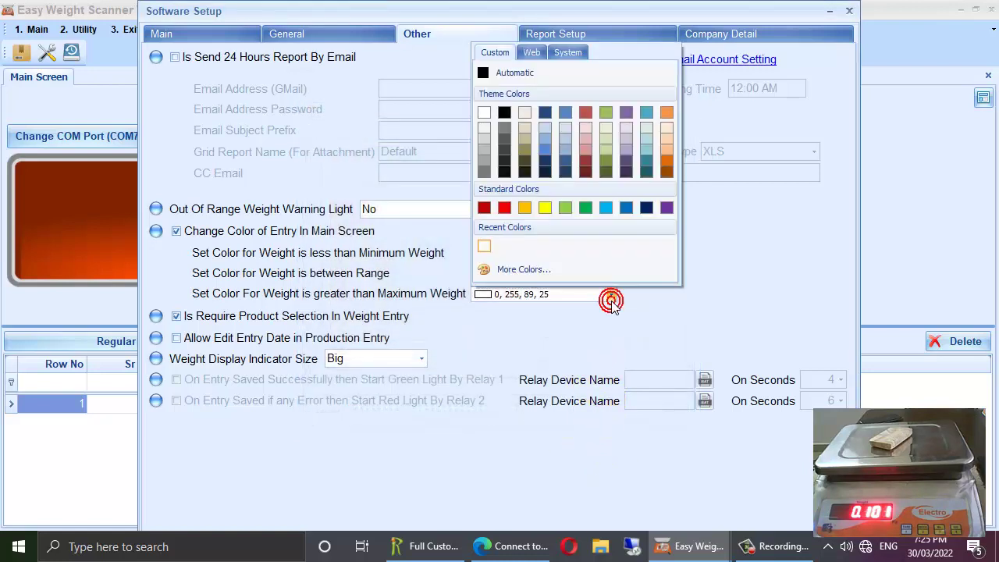
left_click(483, 246)
left_click(503, 294)
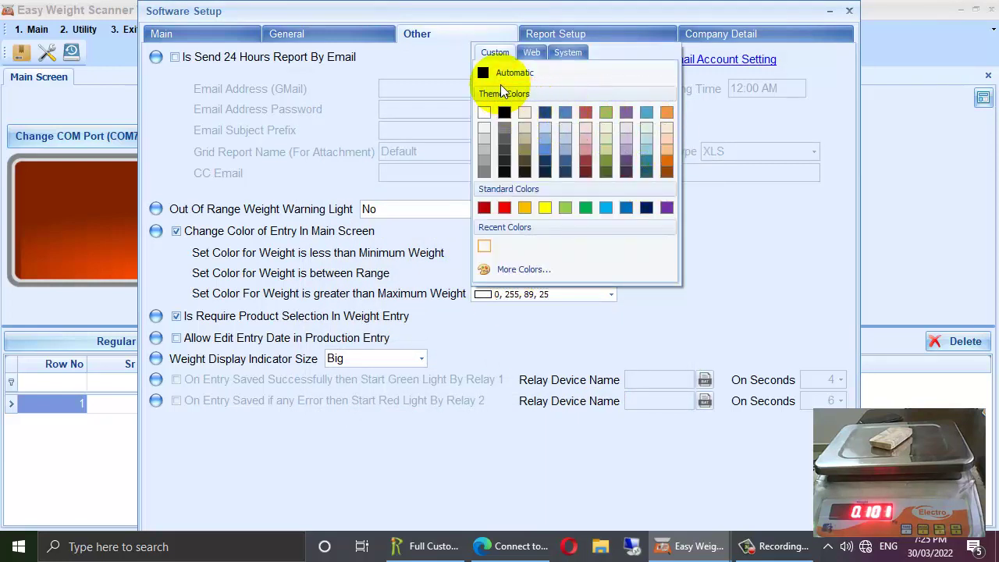
left_click(504, 209)
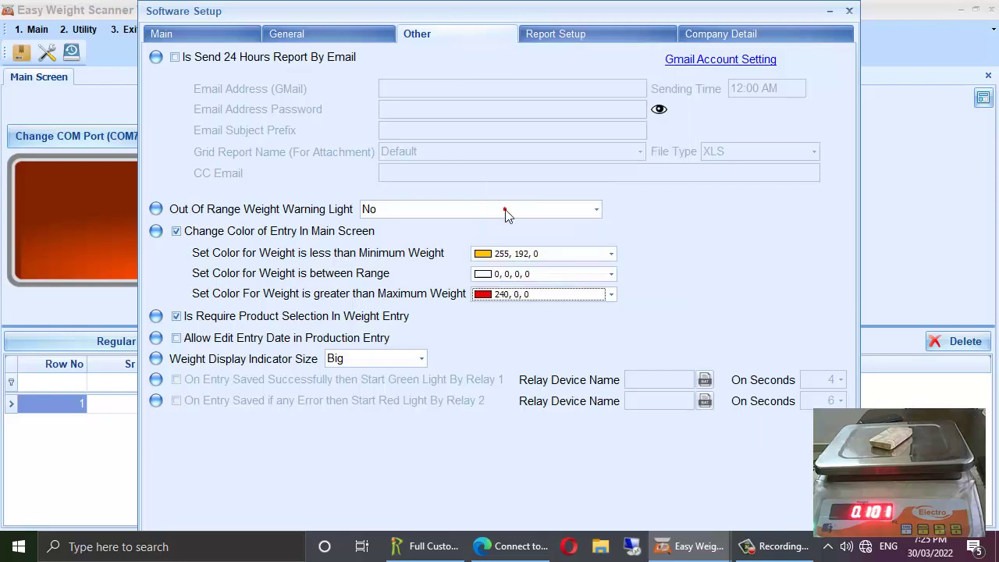
Lighten the greater-than-maximum red to the custom color 255, 219, 219 by raising its luminance
left_click(612, 300)
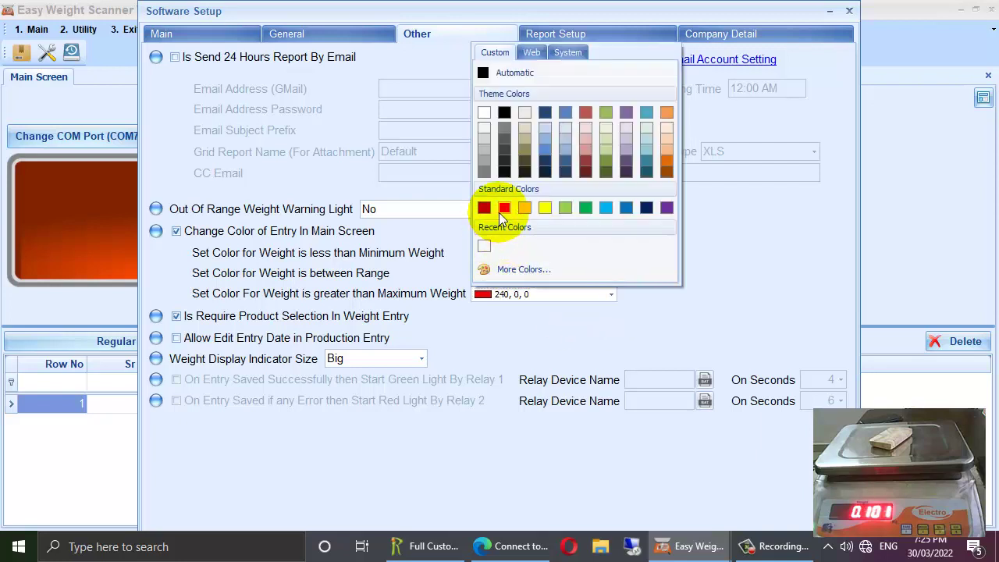
left_click(515, 268)
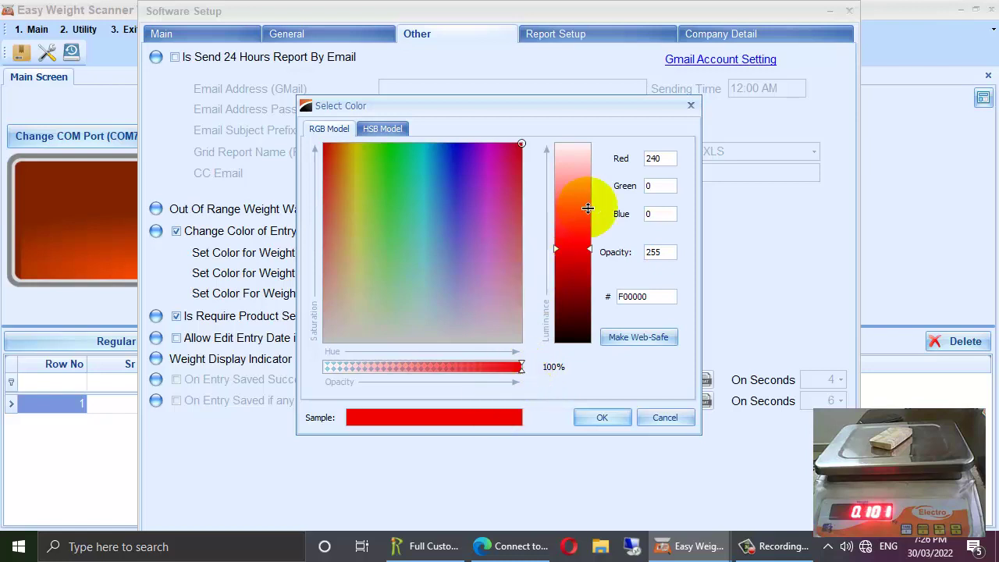
left_click_drag(587, 248, 591, 157)
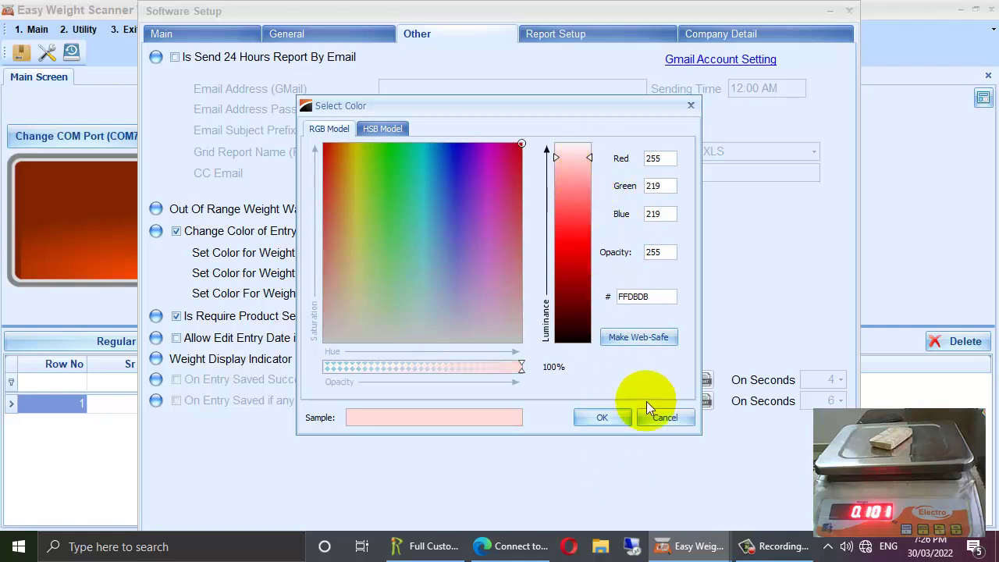
left_click(601, 419)
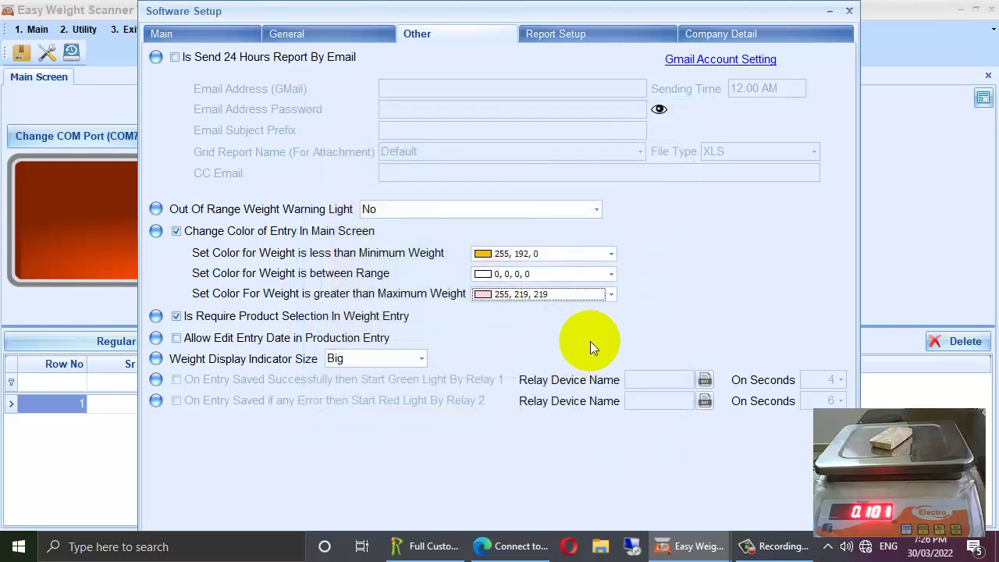
Reselect the standard orange 255, 192, 0 for weights less than the minimum weight and close Software Setup
left_click(611, 253)
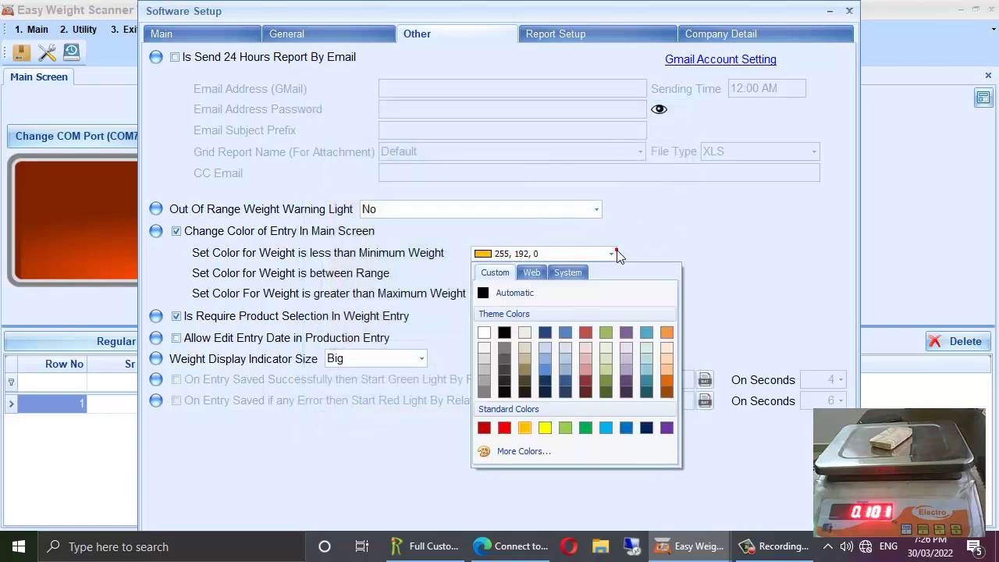
left_click(524, 427)
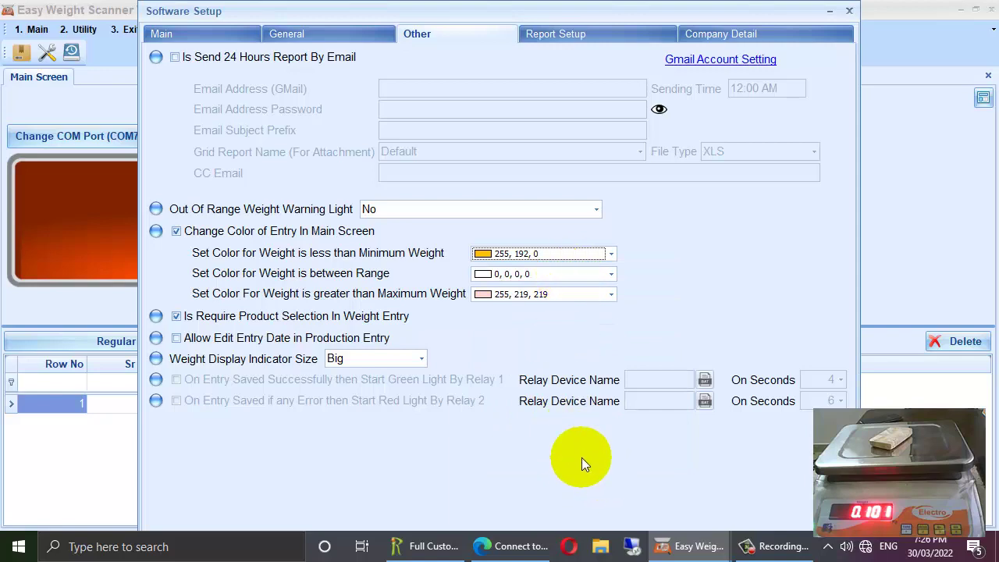
key("Escape")
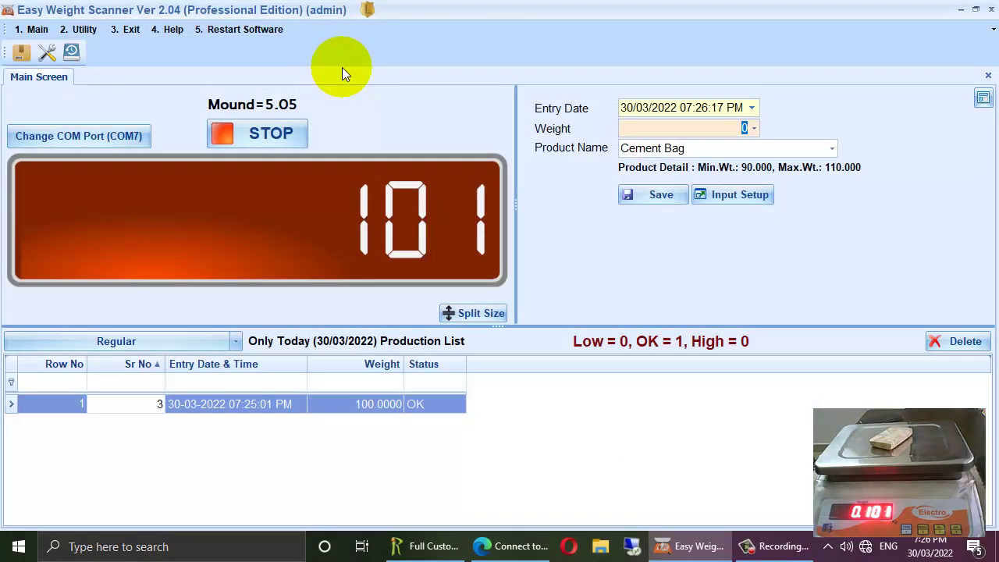
Capture Cement Bag weights 101, 106, 113, 113 and 17 from the scale, dismissing each out-of-range warning, and select the first entry
left_click(304, 406)
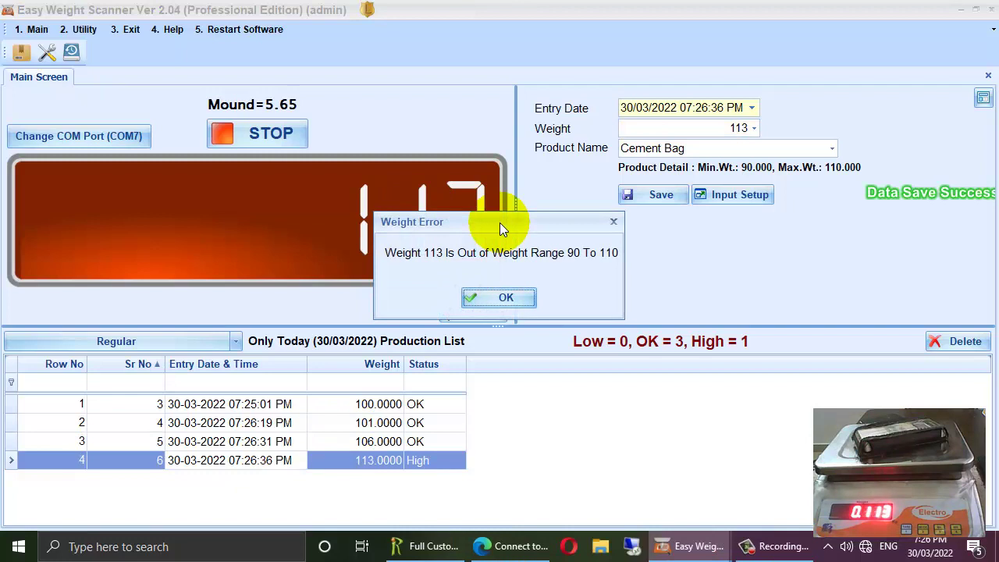
left_click(499, 298)
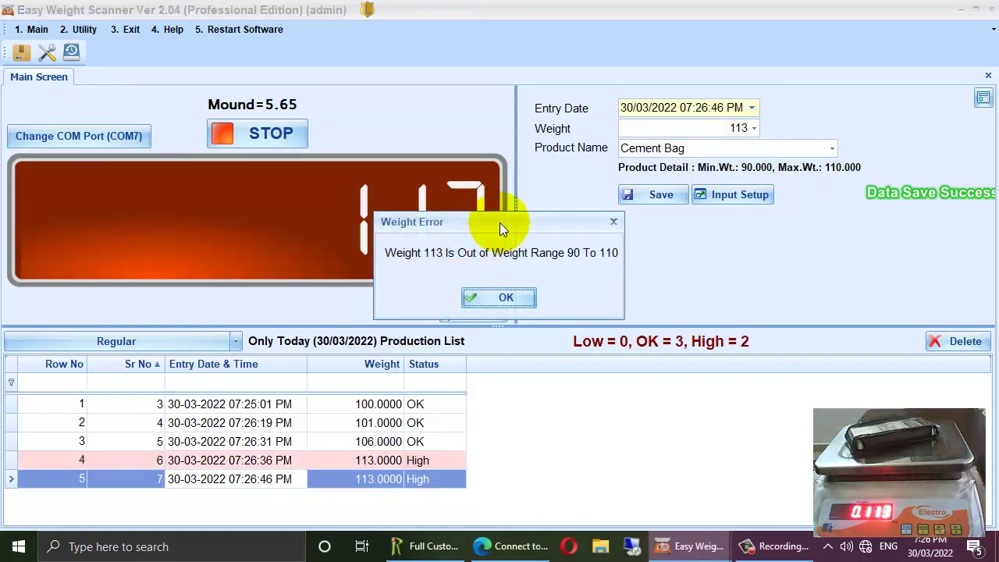
left_click(500, 299)
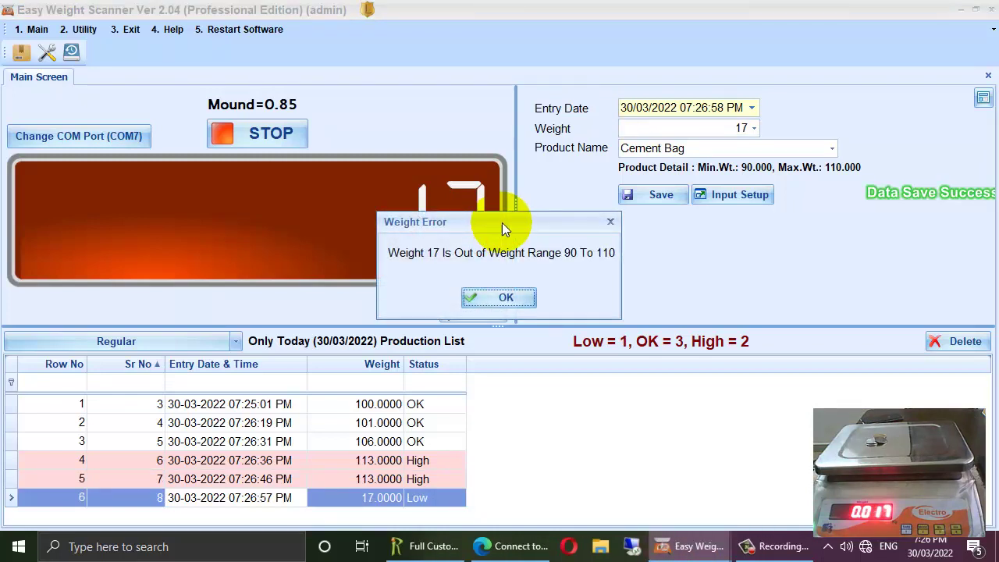
left_click(506, 297)
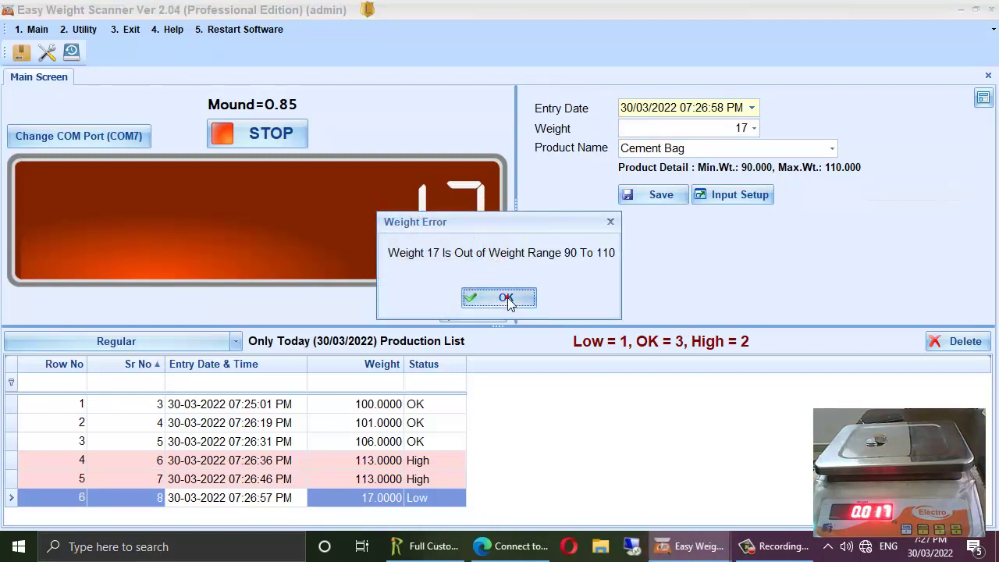
left_click(442, 422)
left_click(442, 408)
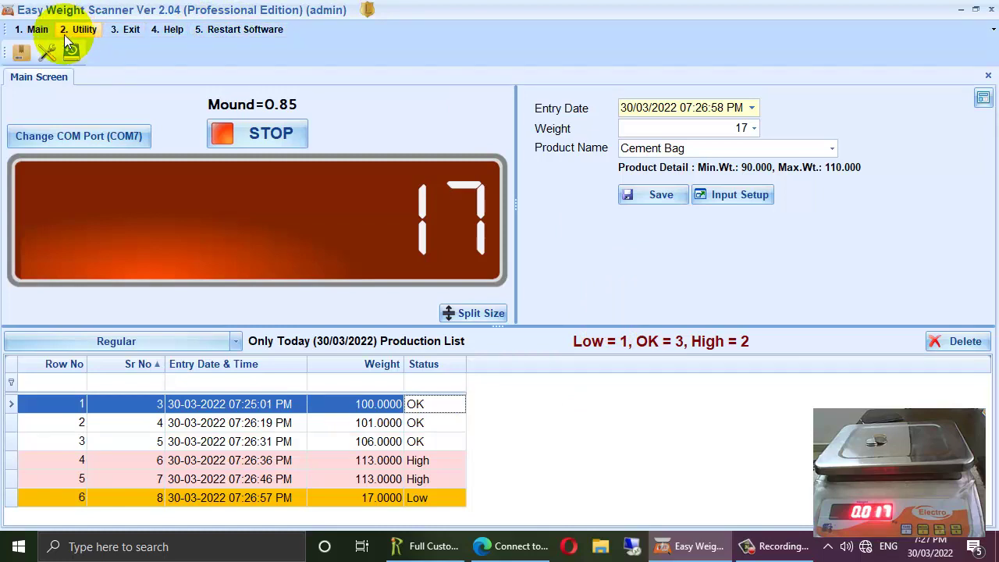
Open the Production Entry Report and preview its grid print, closing the preview when done
left_click(32, 32)
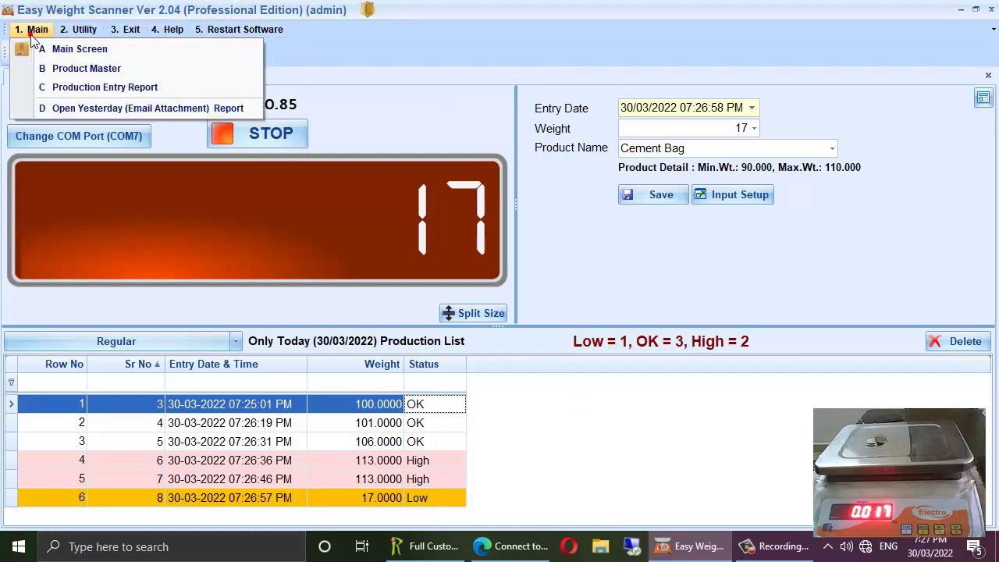
left_click(54, 88)
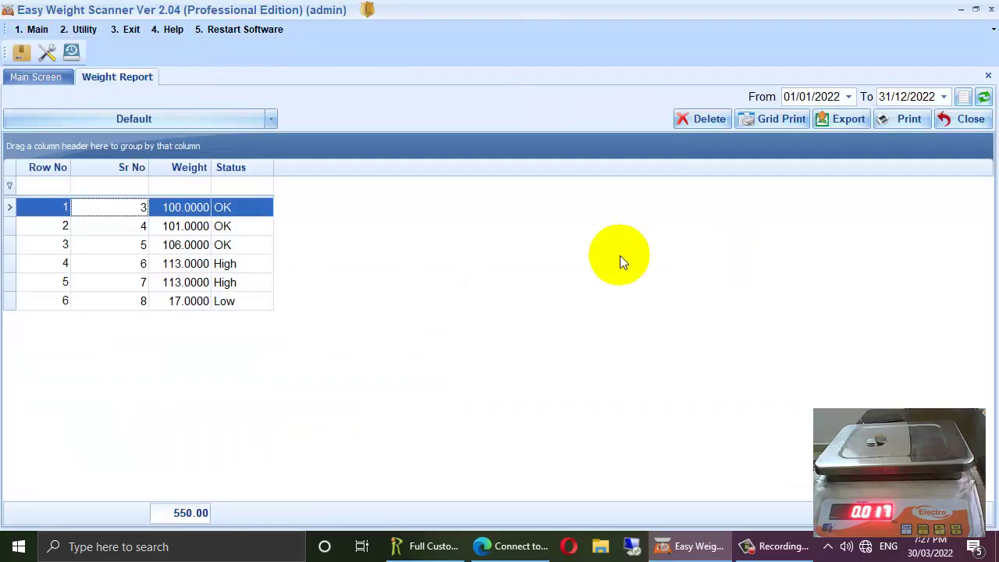
left_click(238, 226)
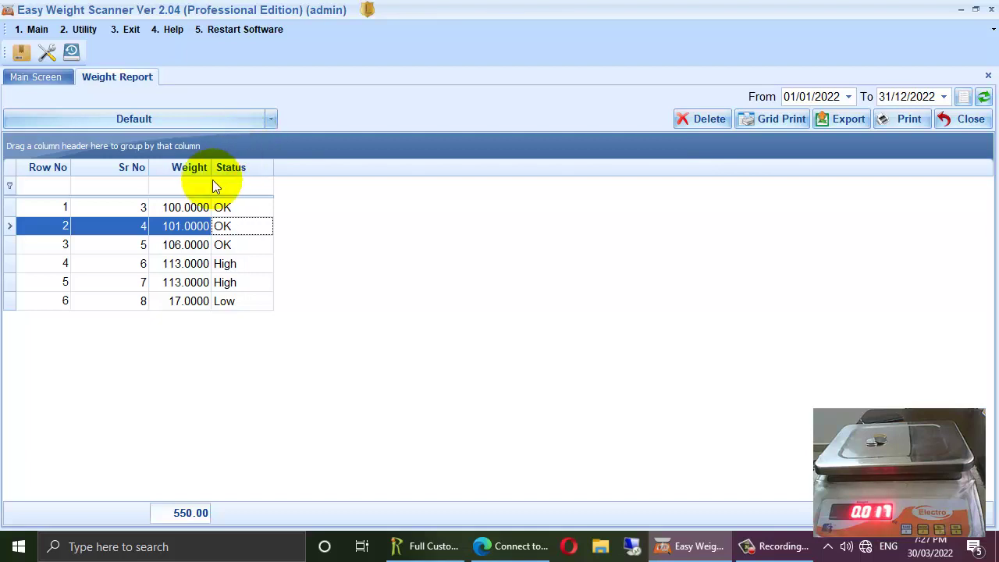
left_click(767, 119)
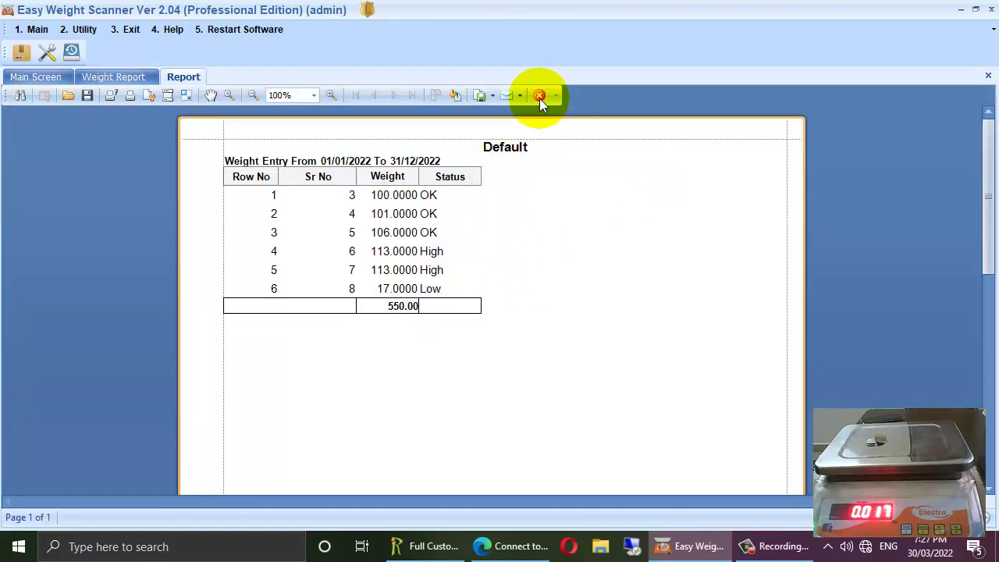
left_click(539, 96)
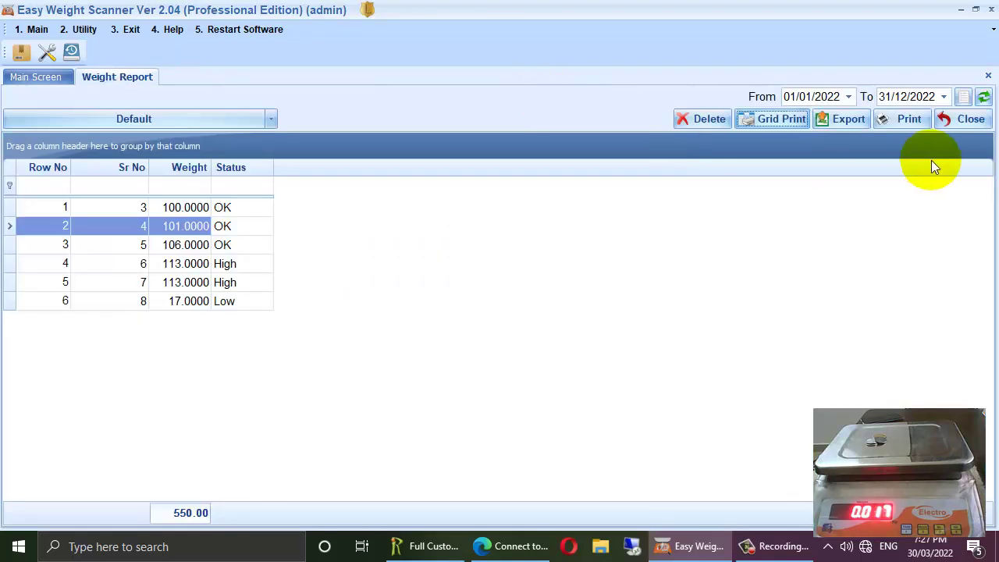
Preview the Production Entry print format for the weight report and exit the preview
left_click(908, 124)
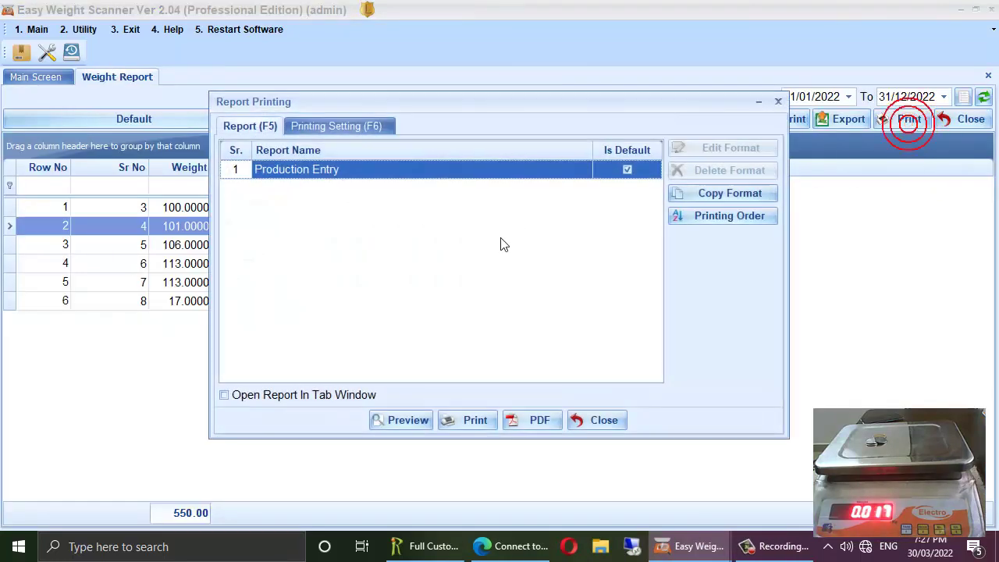
left_click(418, 422)
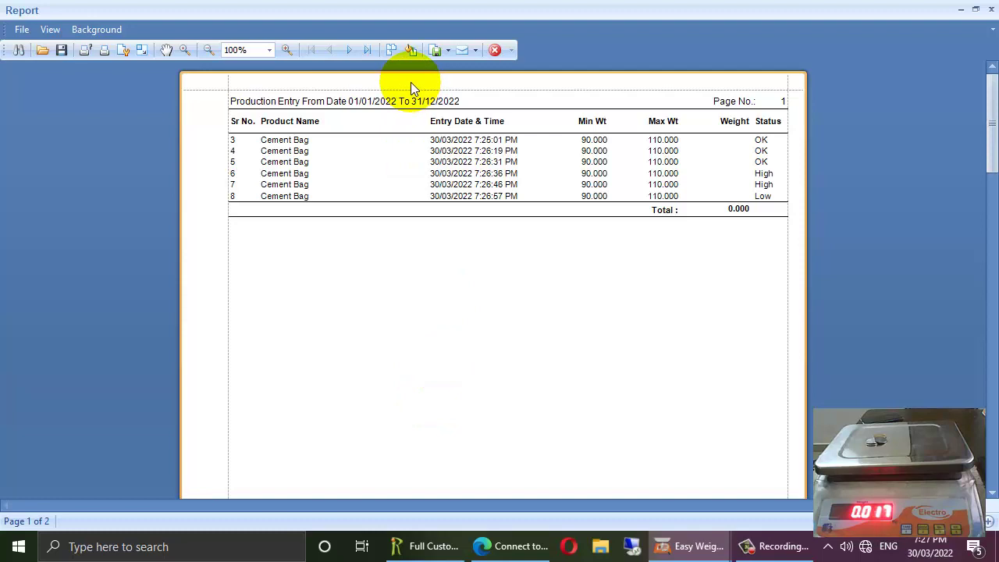
left_click(487, 53)
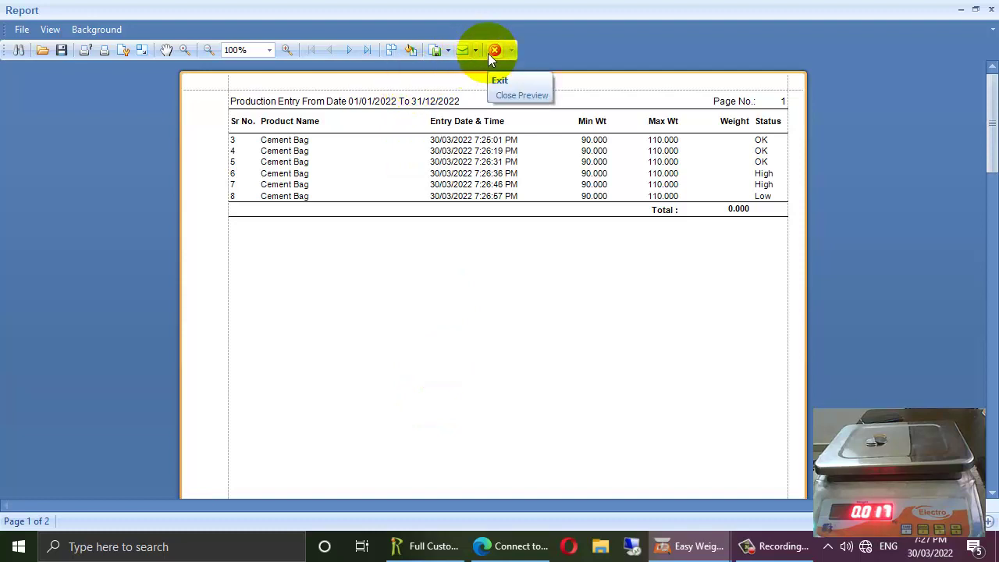
left_click(521, 95)
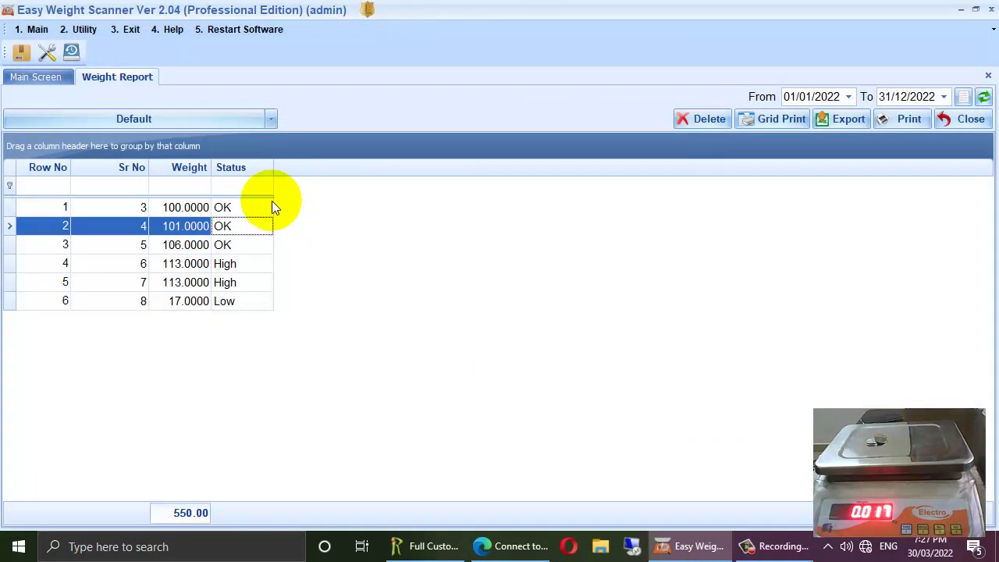
View the weight report in the count layout to check bag counts by status, and return to the Default layout
left_click(275, 121)
double_click(123, 178)
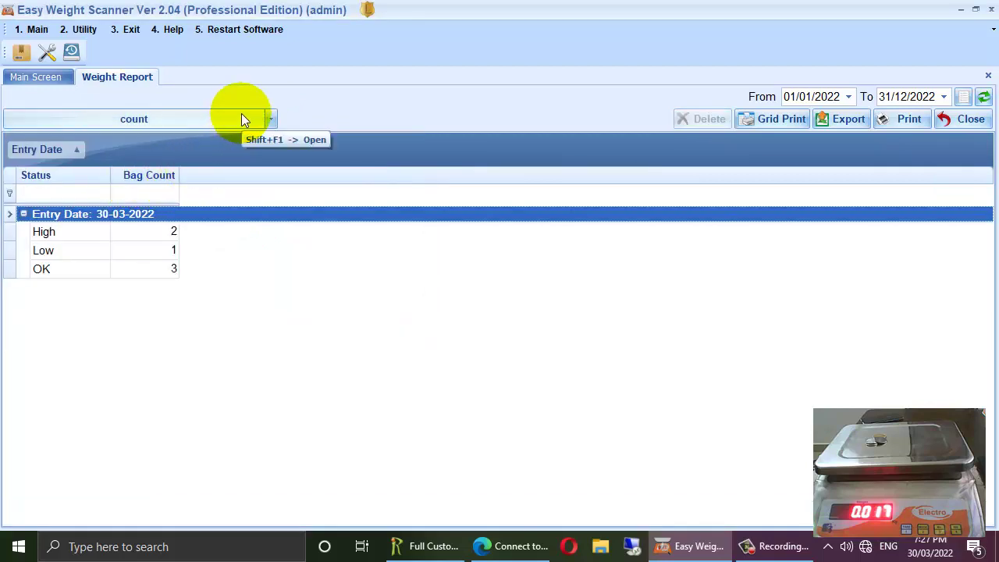
left_click(241, 113)
left_click(151, 159)
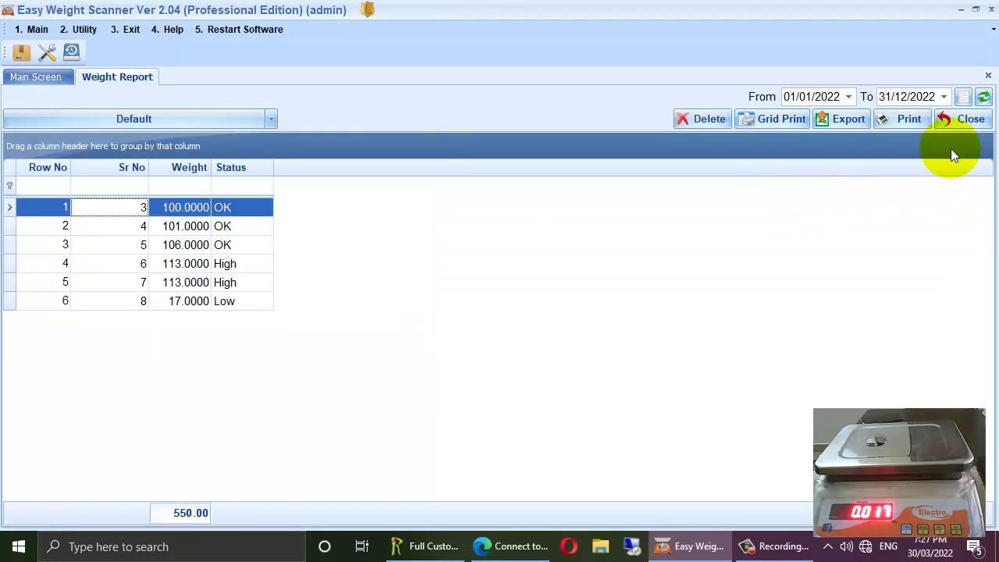
Look through the preset date ranges of the weight report without choosing one, and close the report
left_click(965, 98)
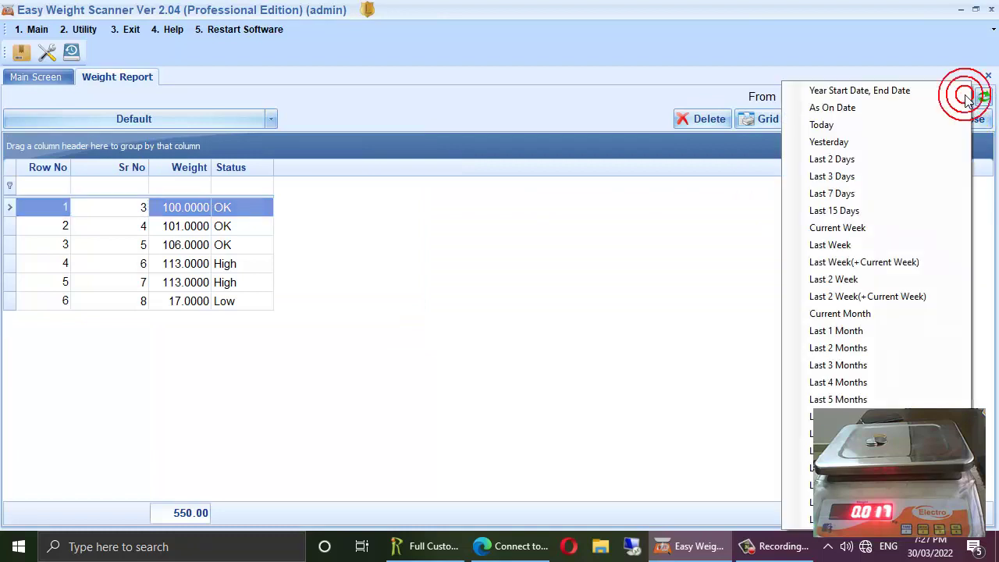
left_click(682, 193)
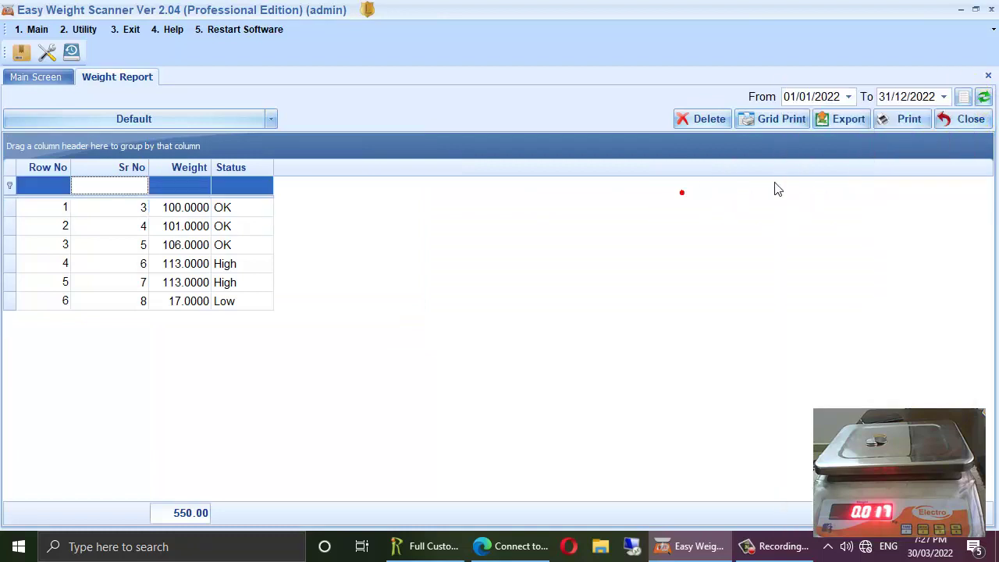
left_click(954, 122)
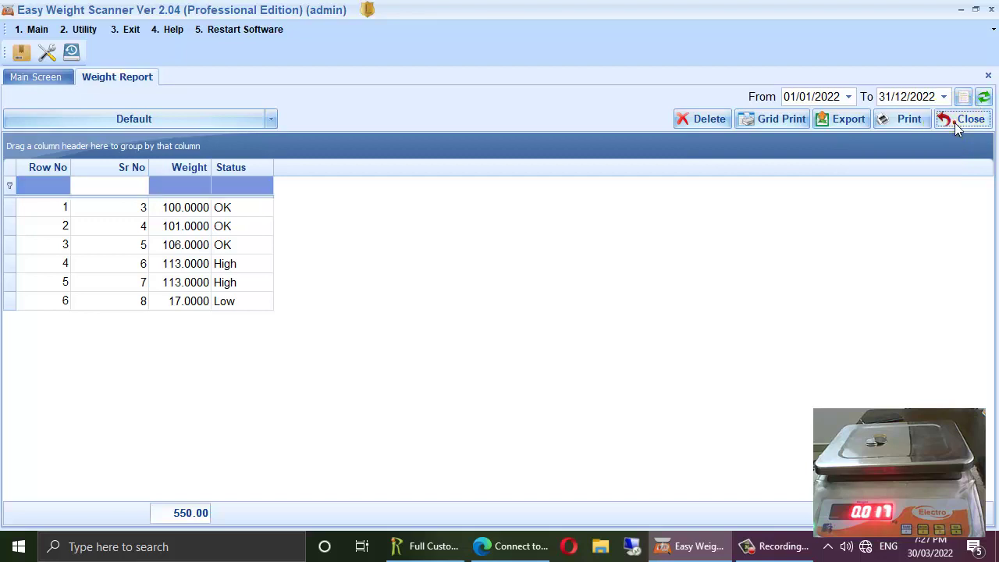